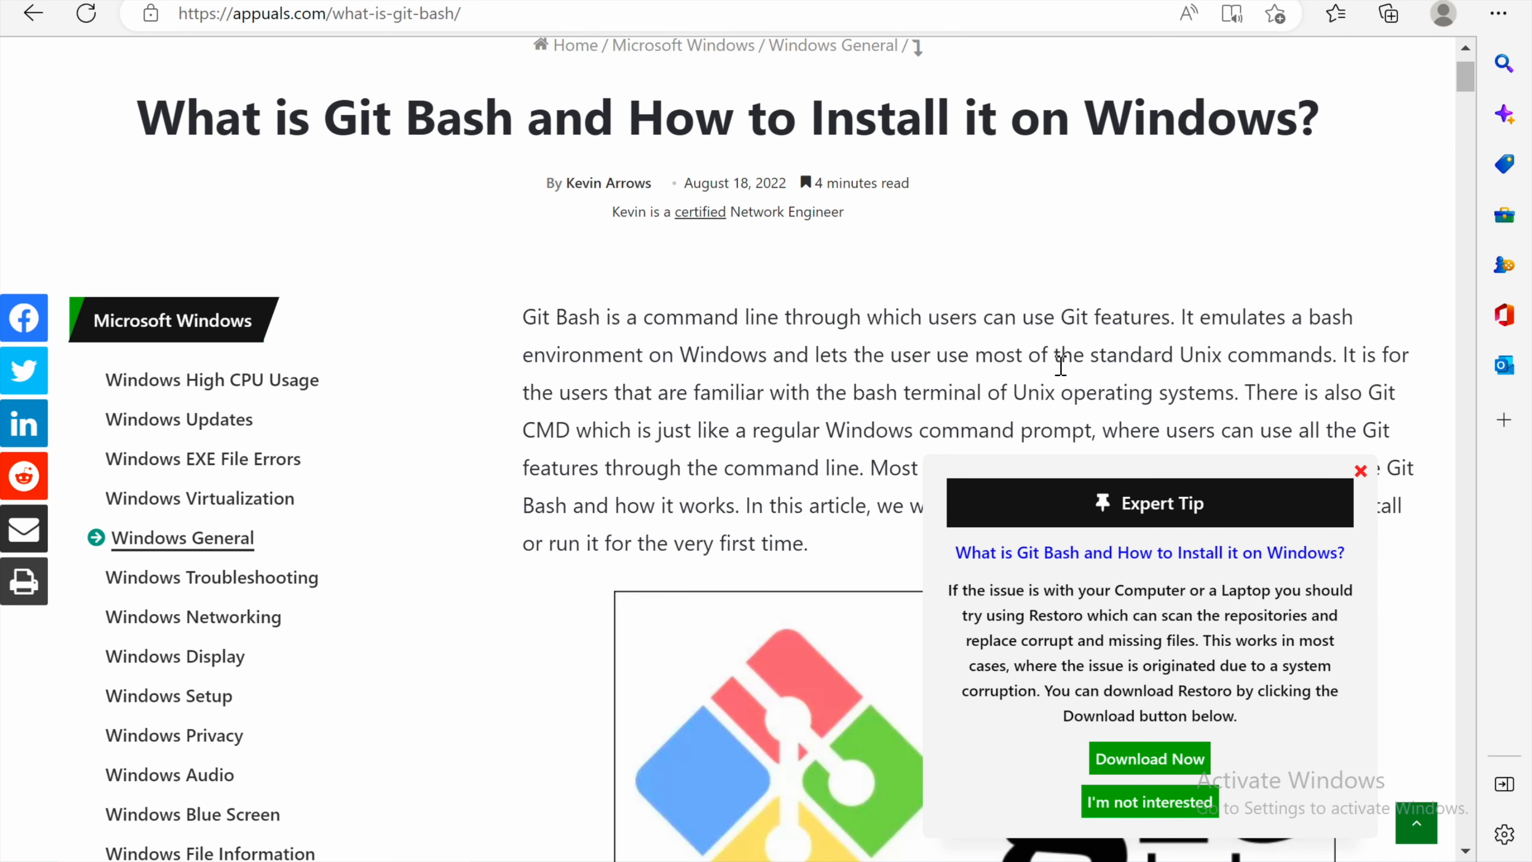
# Step: Close the Expert Tip popup on the Git Bash article page
pyautogui.click(1360, 470)
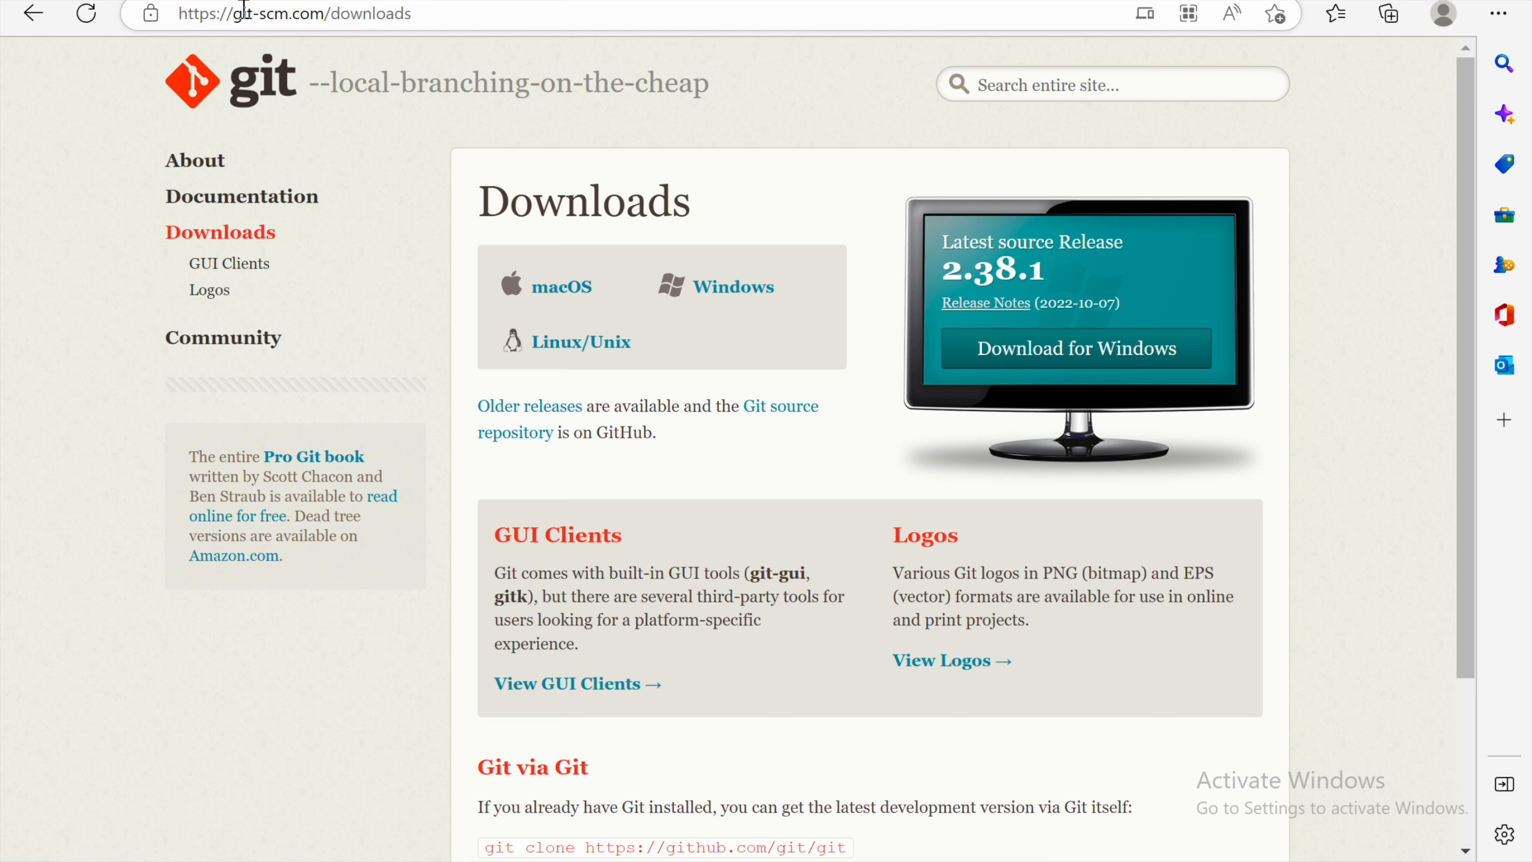
pyautogui.moveTo(179, 14); pyautogui.dragTo(441, 14)
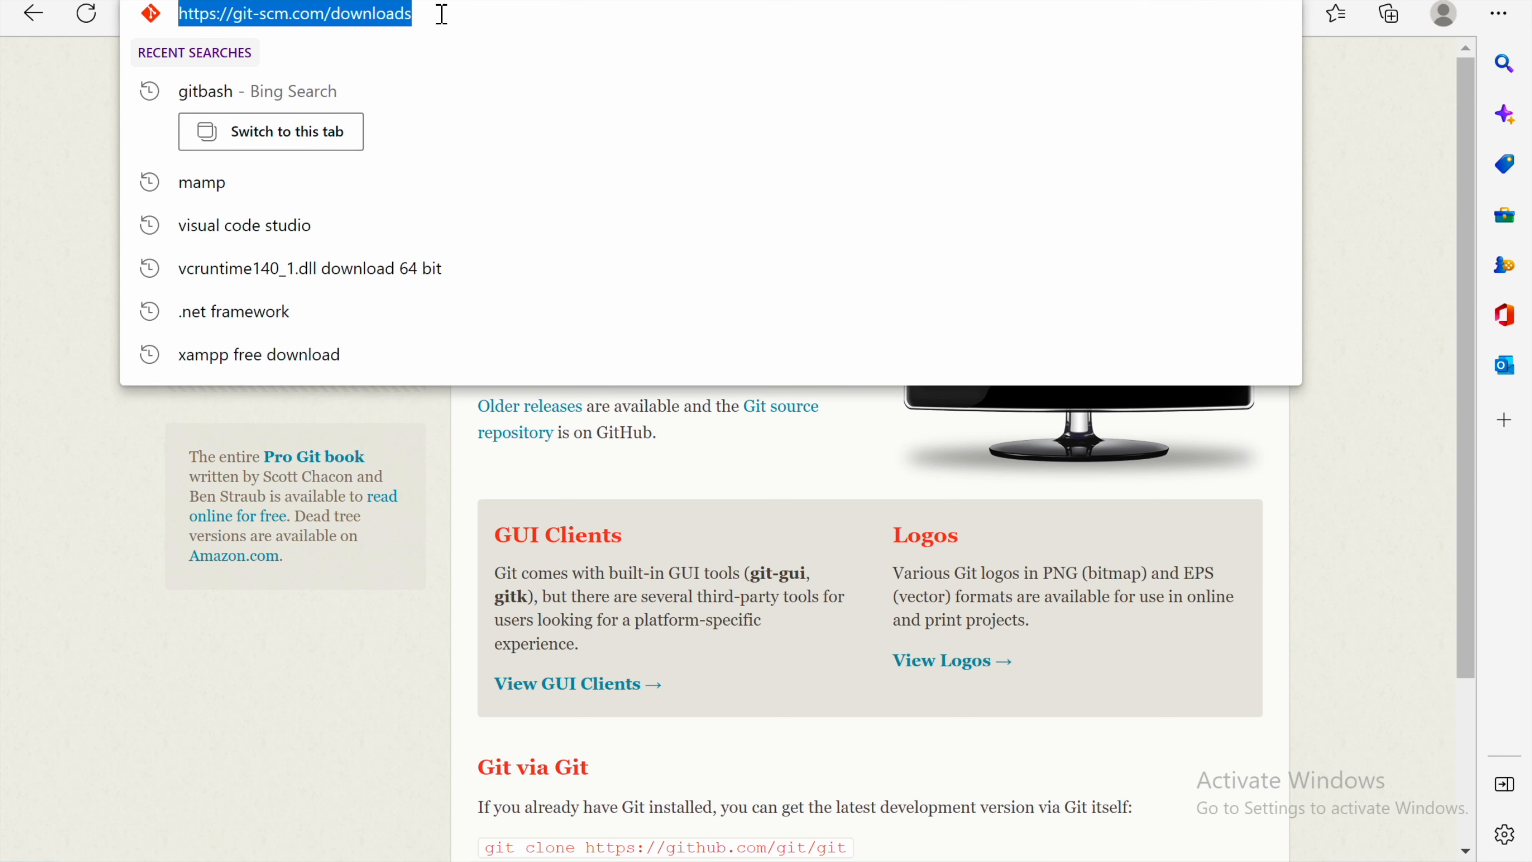
pyautogui.click(37, 314)
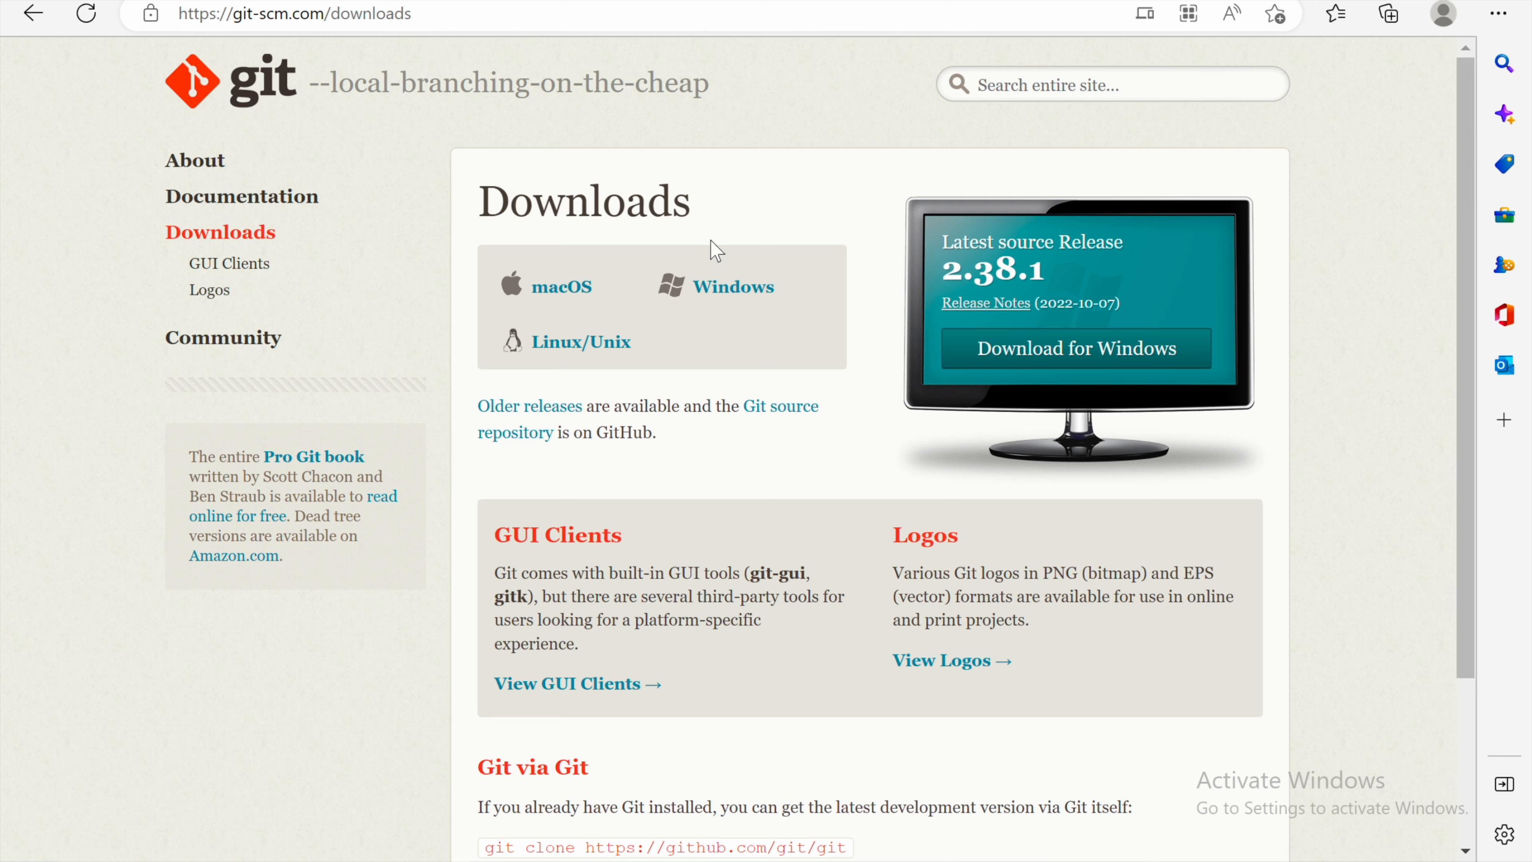
# Step: Open the Git download page for Windows and check the Downloads folder for the installer
pyautogui.click(721, 279)
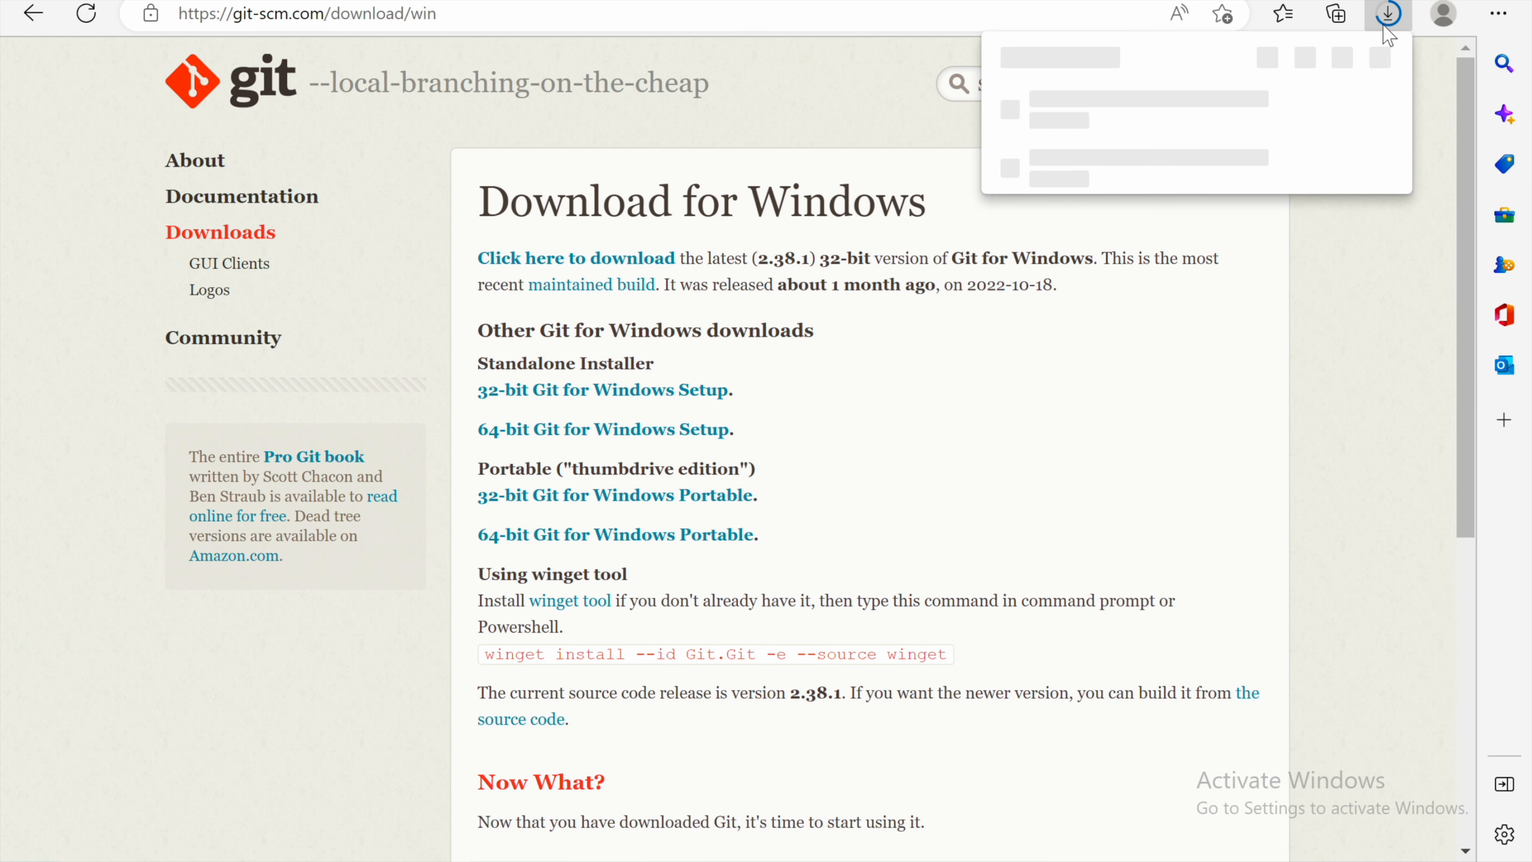
pyautogui.click(1266, 55)
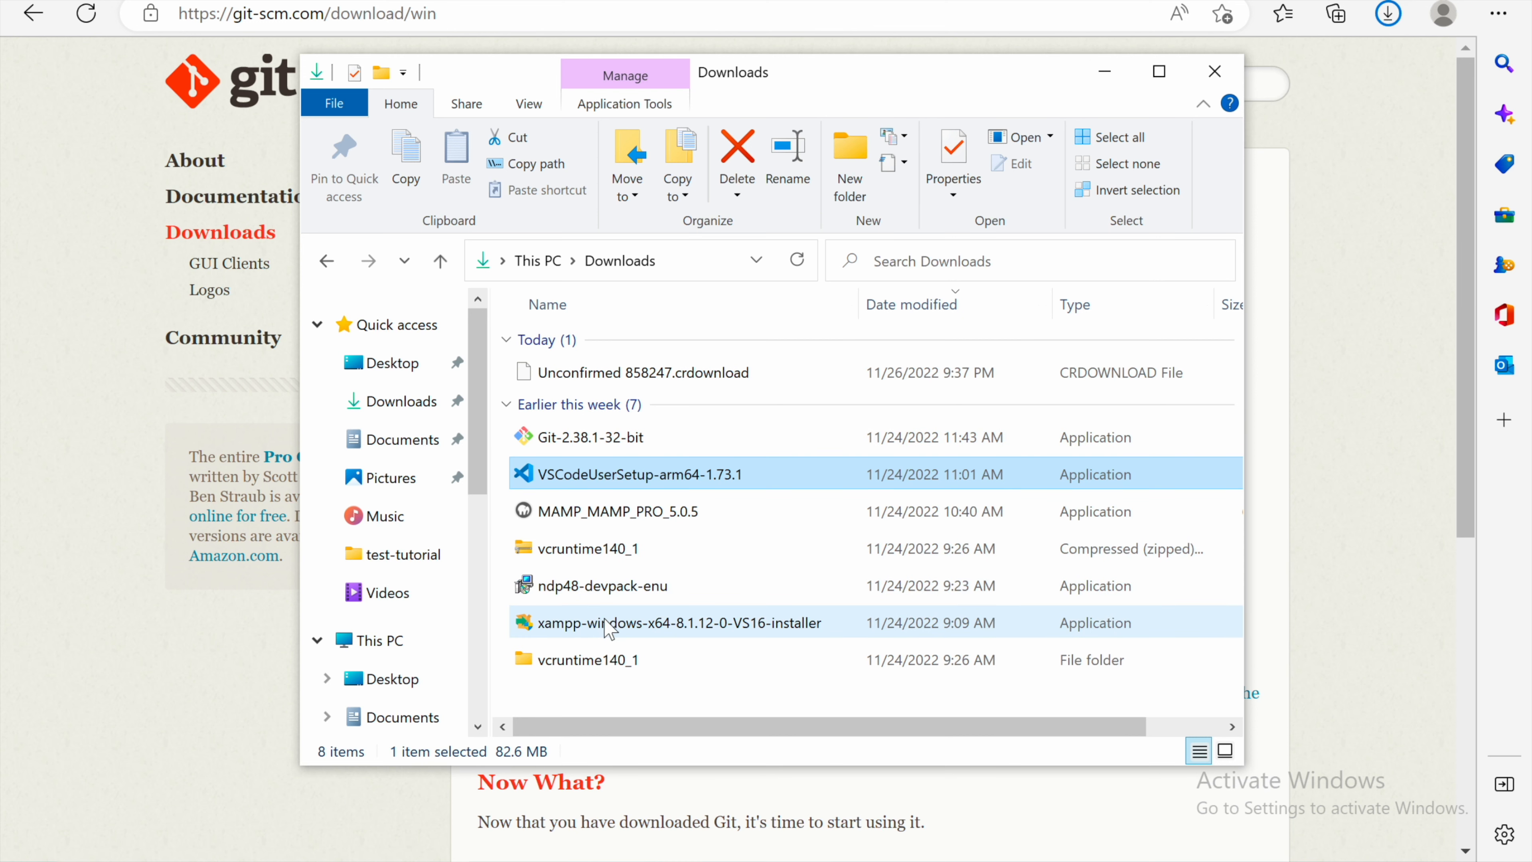
pyautogui.click(597, 444)
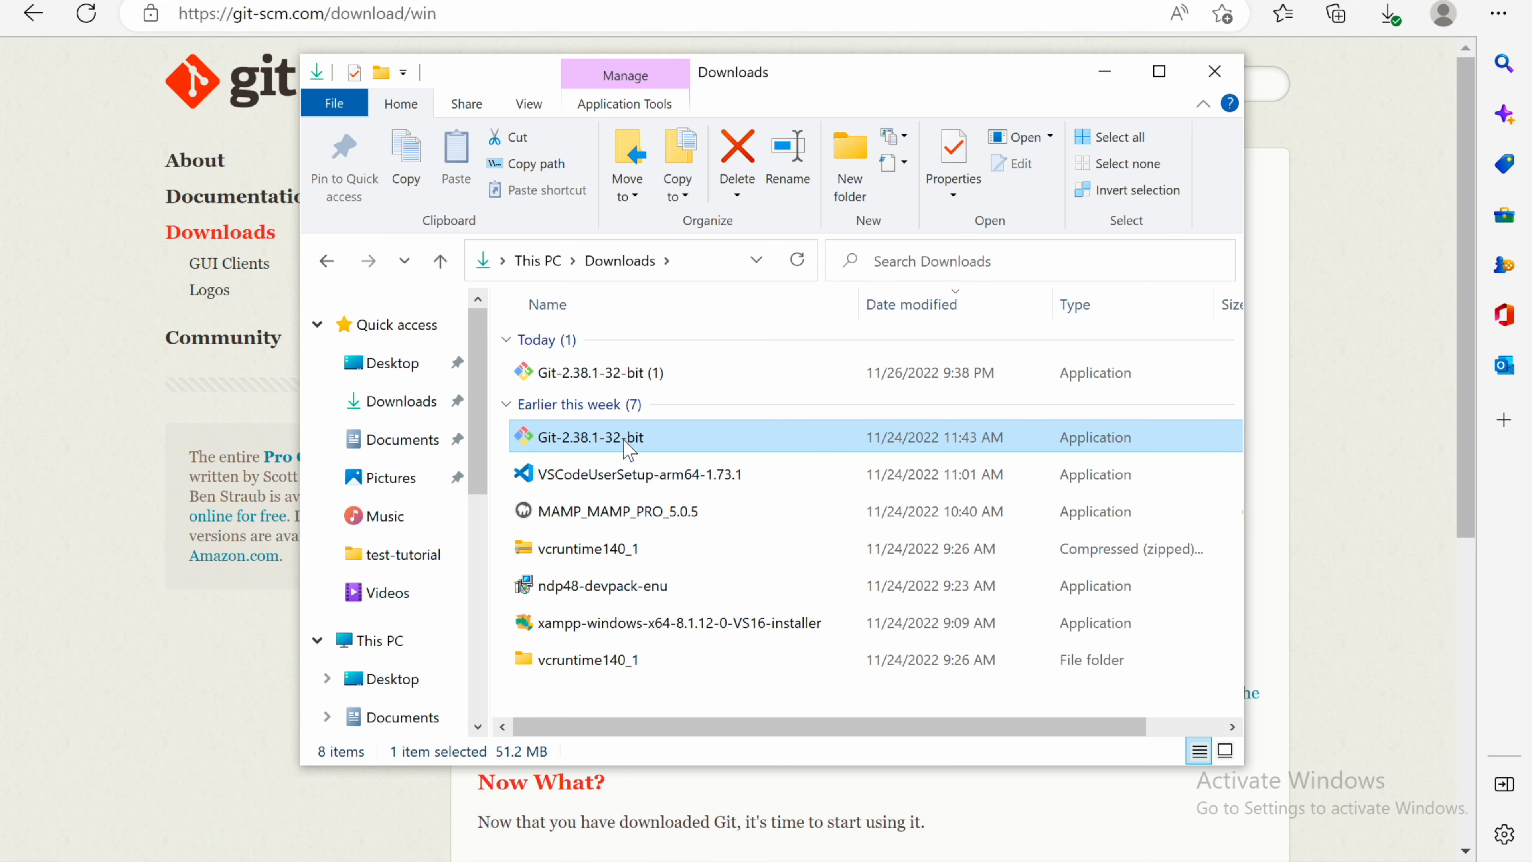
pyautogui.click(1279, 198)
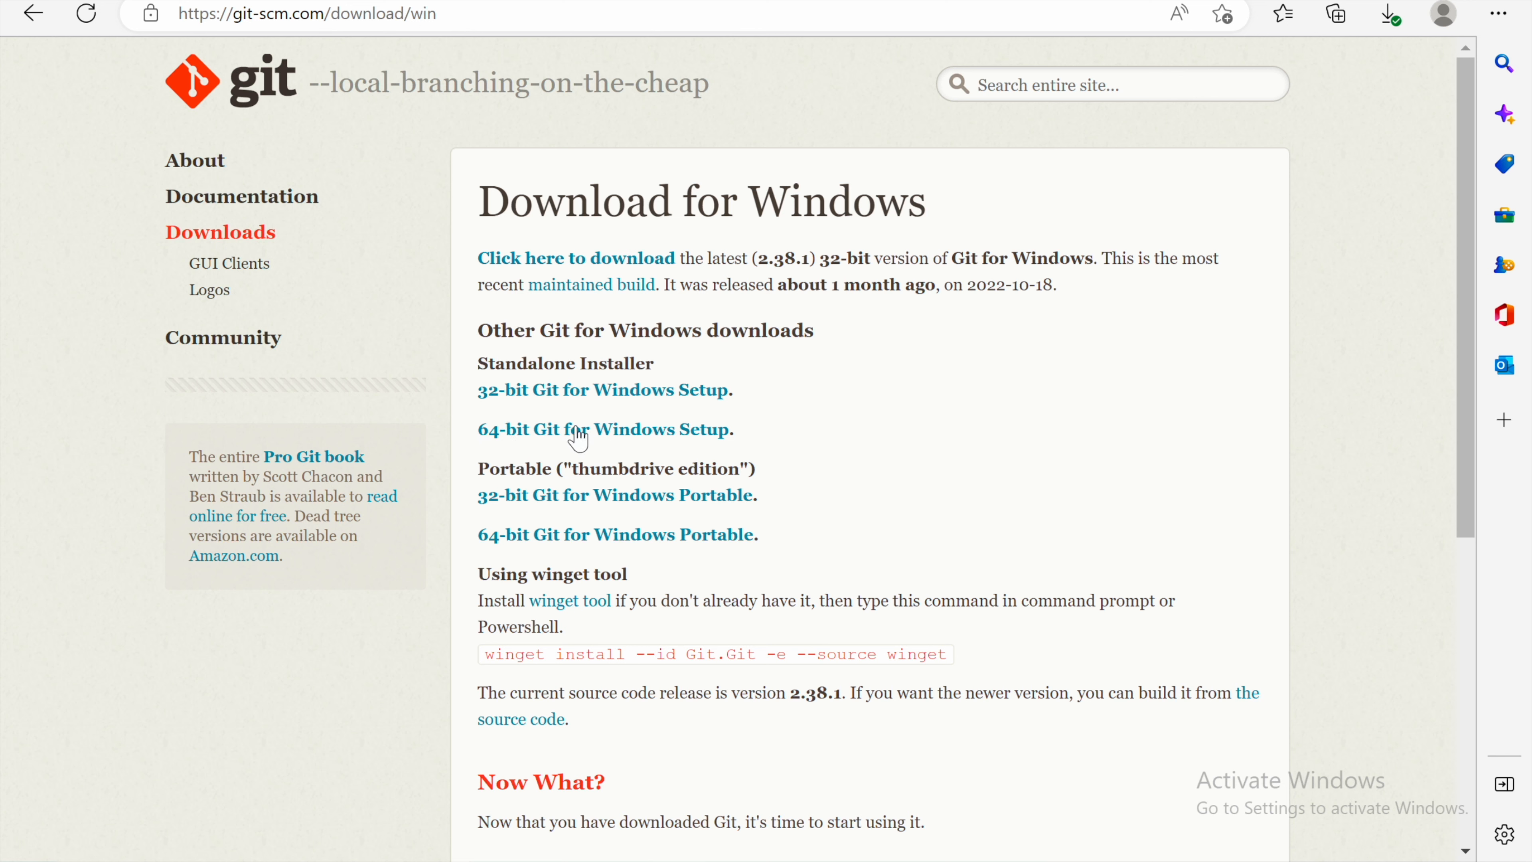
# Step: Download the 64-bit Git for Windows Setup and launch Git-2.38.1-64-bit from the Downloads folder
pyautogui.click(665, 434)
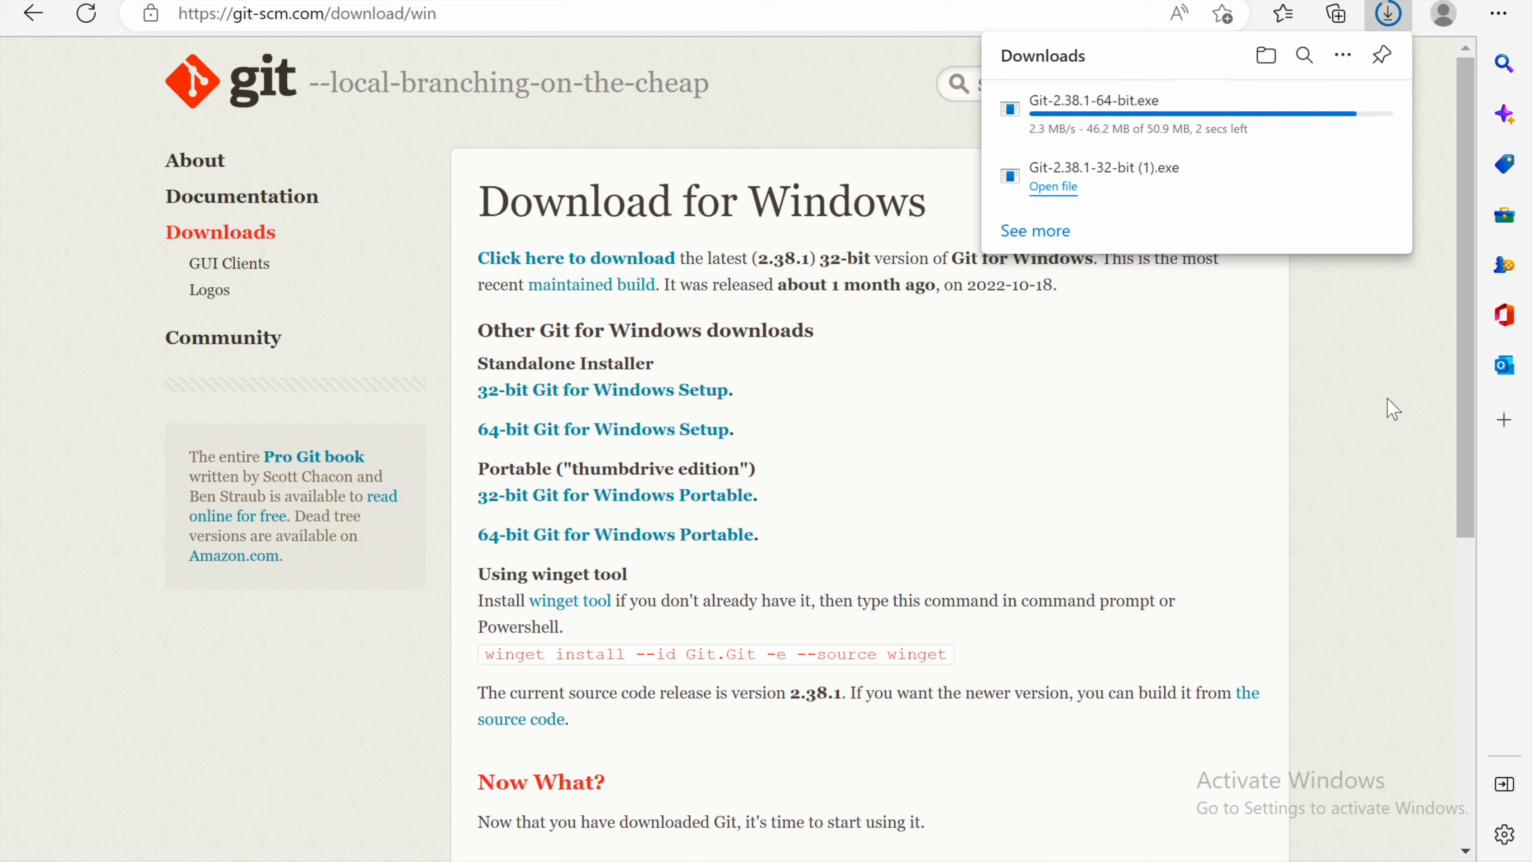
pyautogui.click(1266, 55)
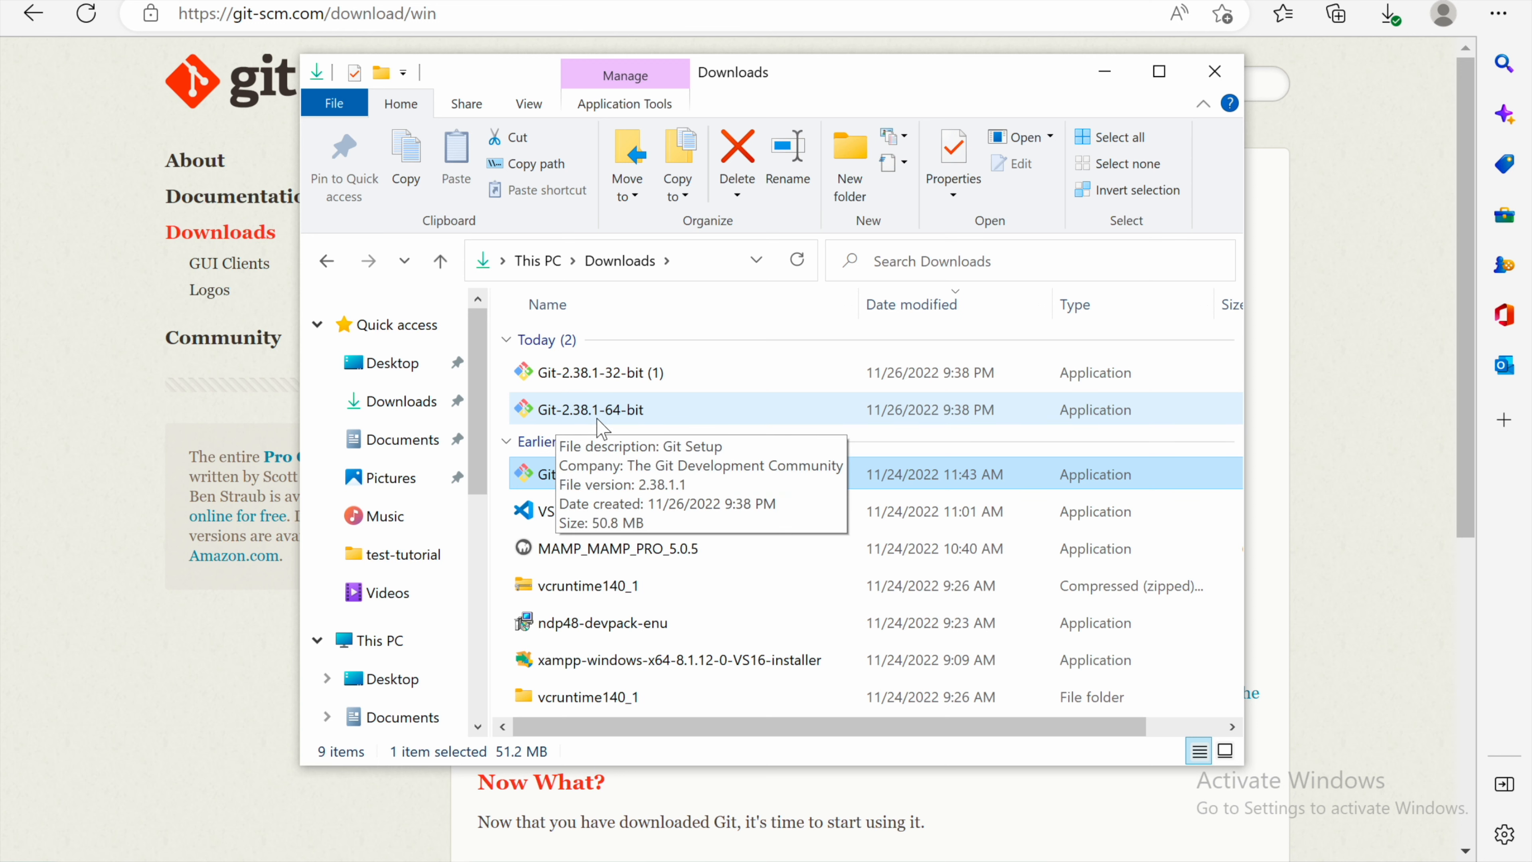
pyautogui.doubleClick(632, 415)
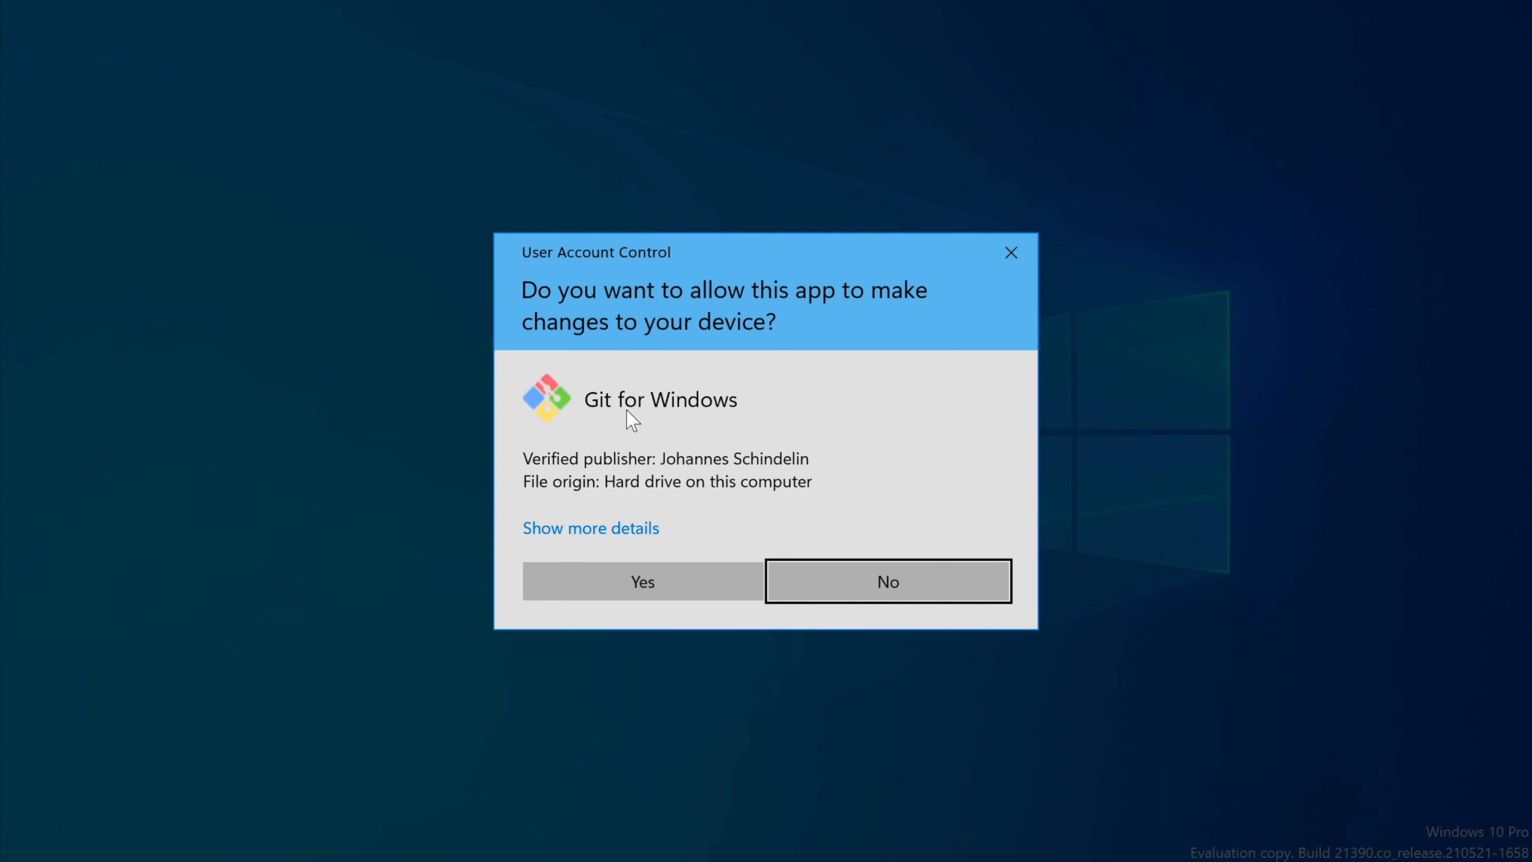
pyautogui.click(688, 577)
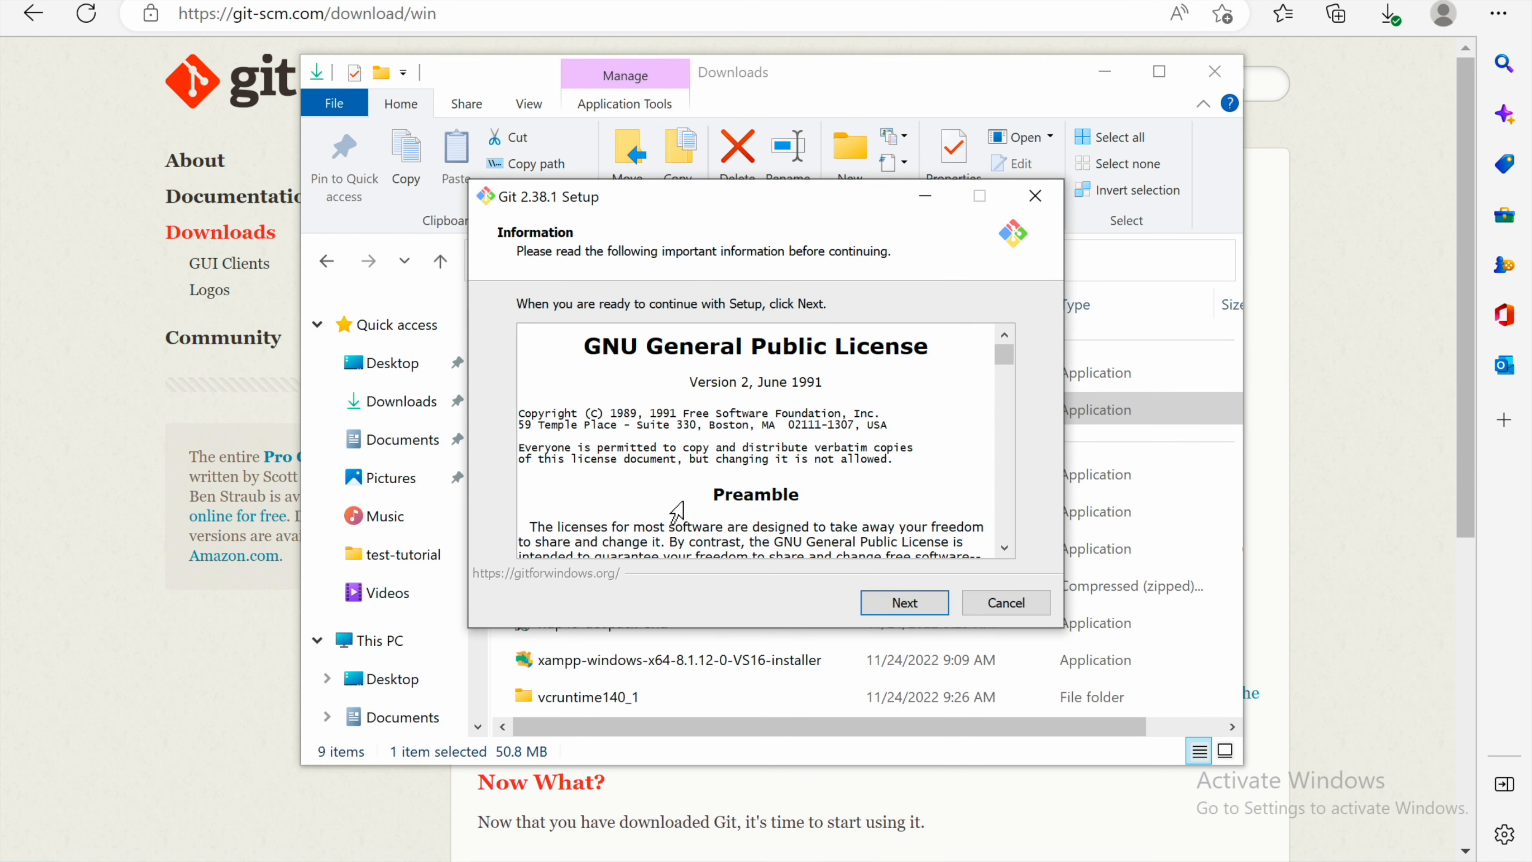
# Step: Accept the license and keep the default install folder C:\Program Files\Git
pyautogui.click(905, 603)
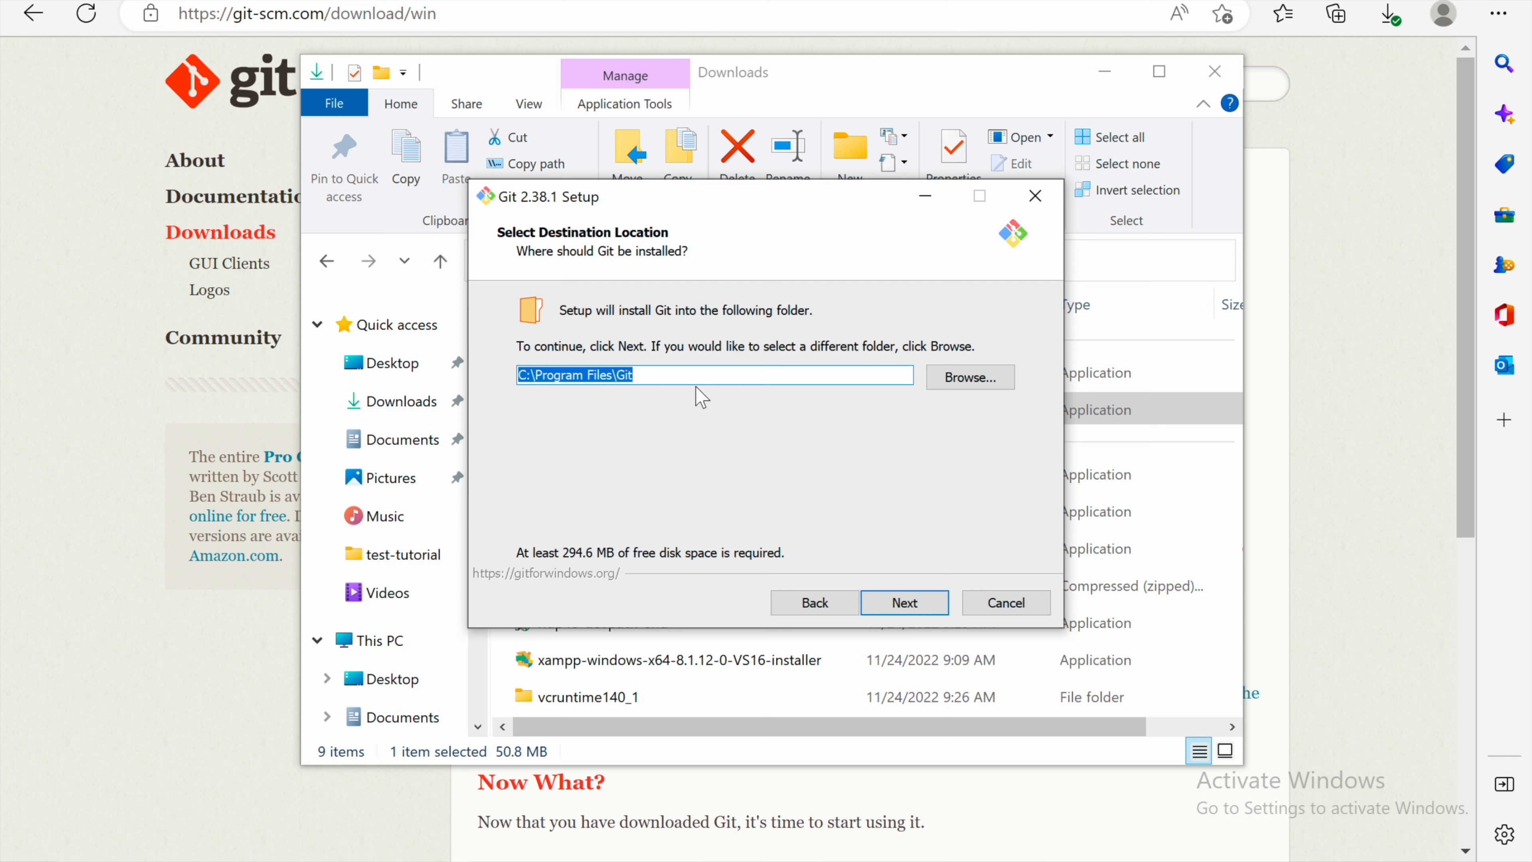
pyautogui.click(912, 599)
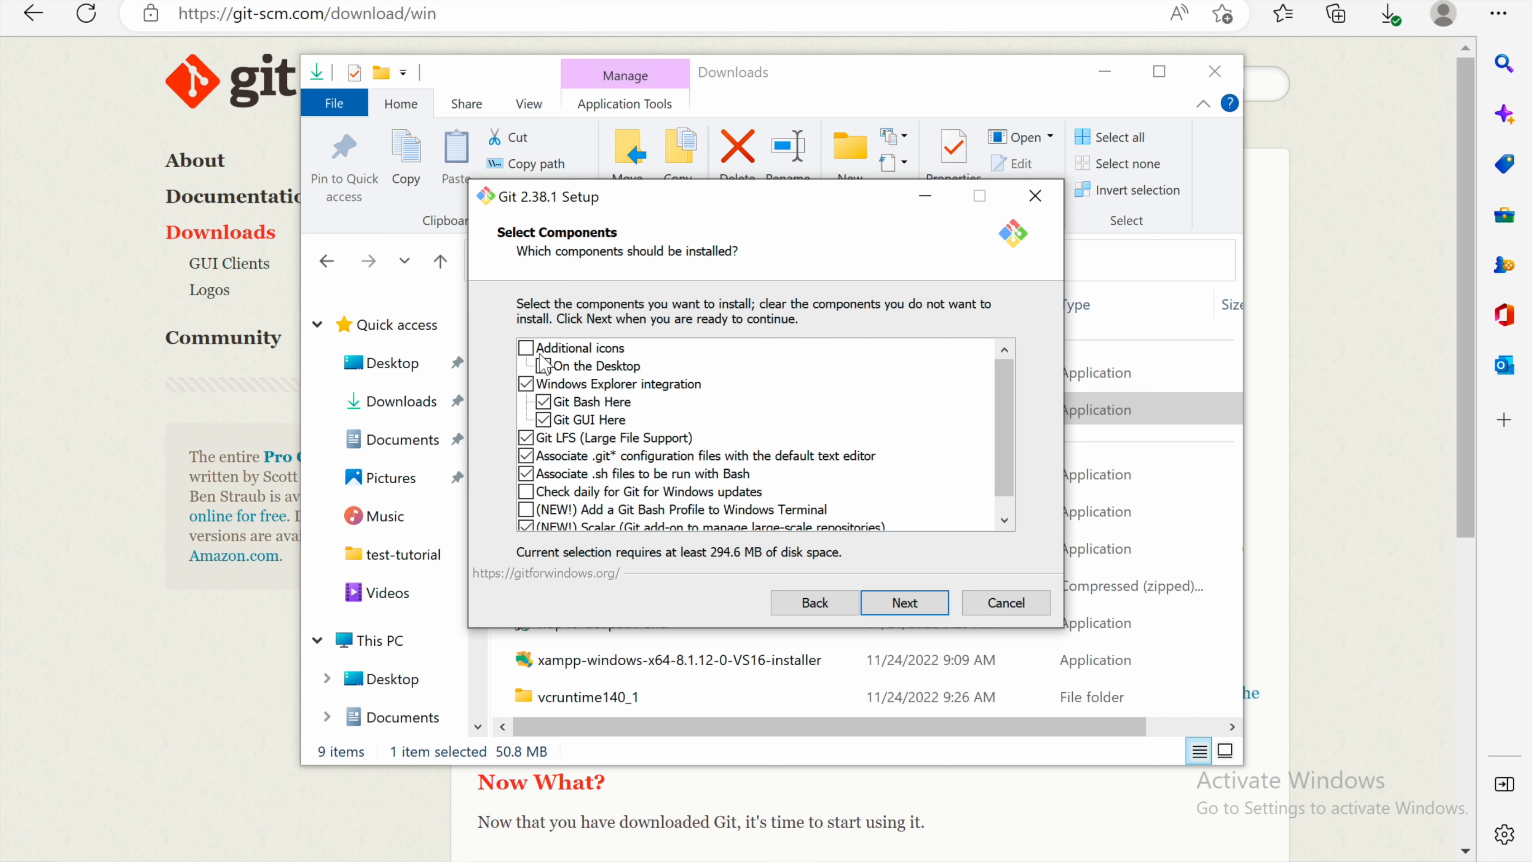
# Step: Enable the On the Desktop icon and the Git Bash Profile for Windows Terminal components, then continue
pyautogui.click(544, 367)
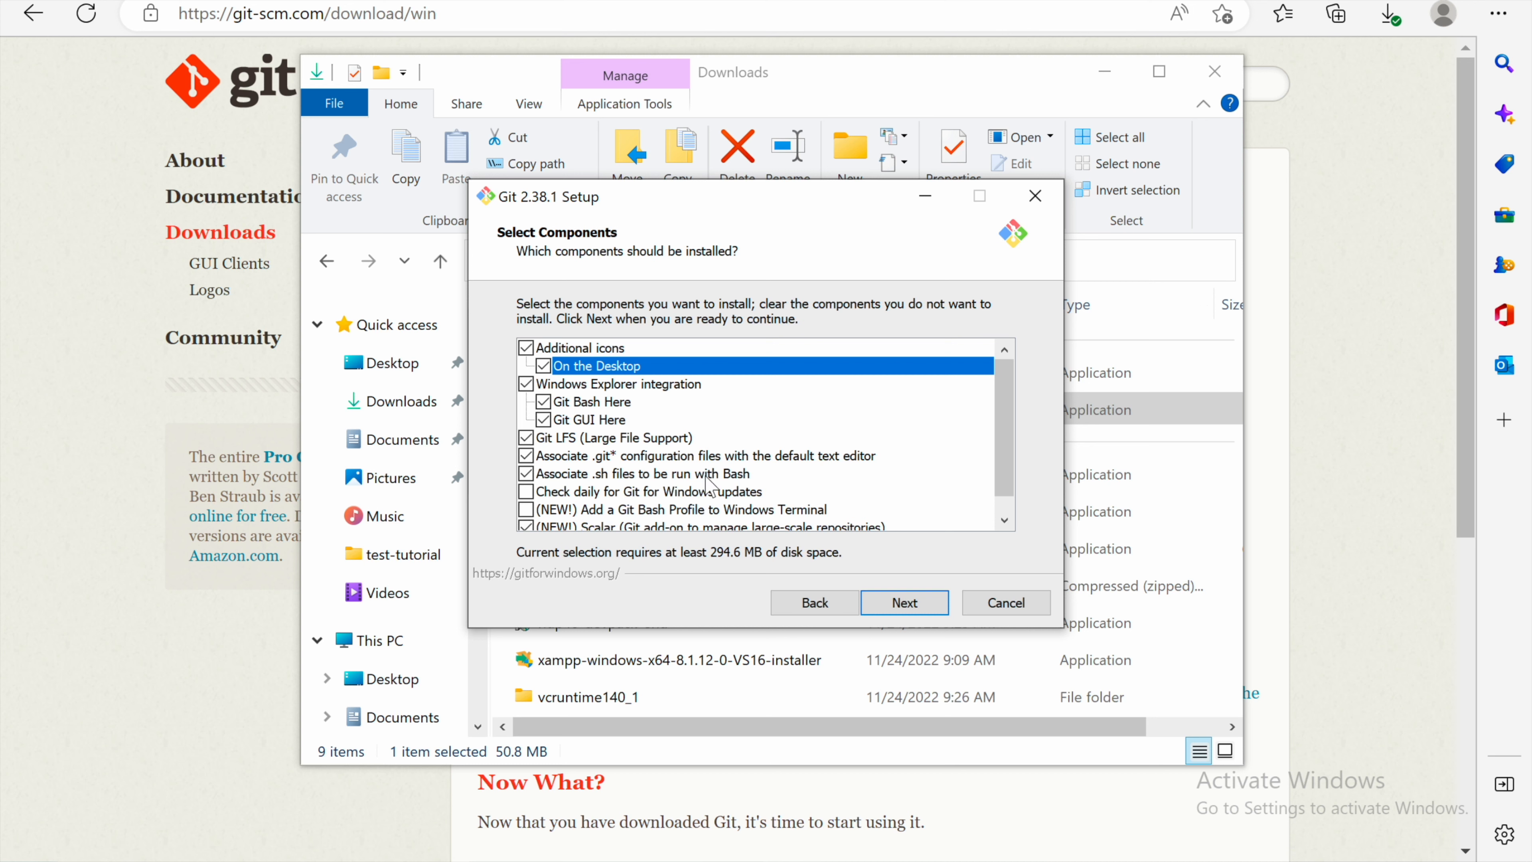
pyautogui.scroll(-1, 594, 504)
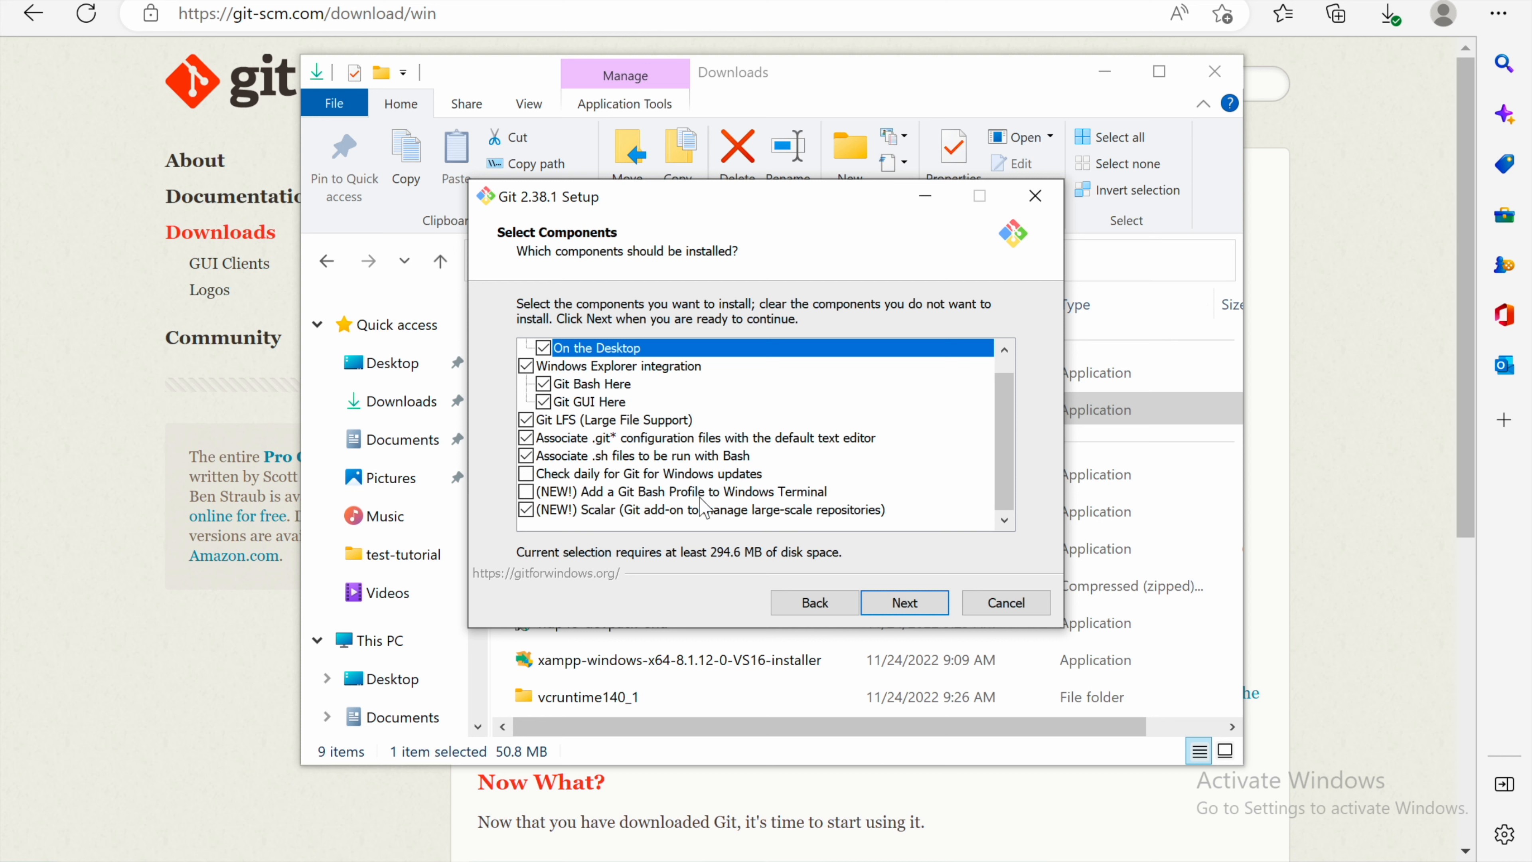
pyautogui.click(526, 492)
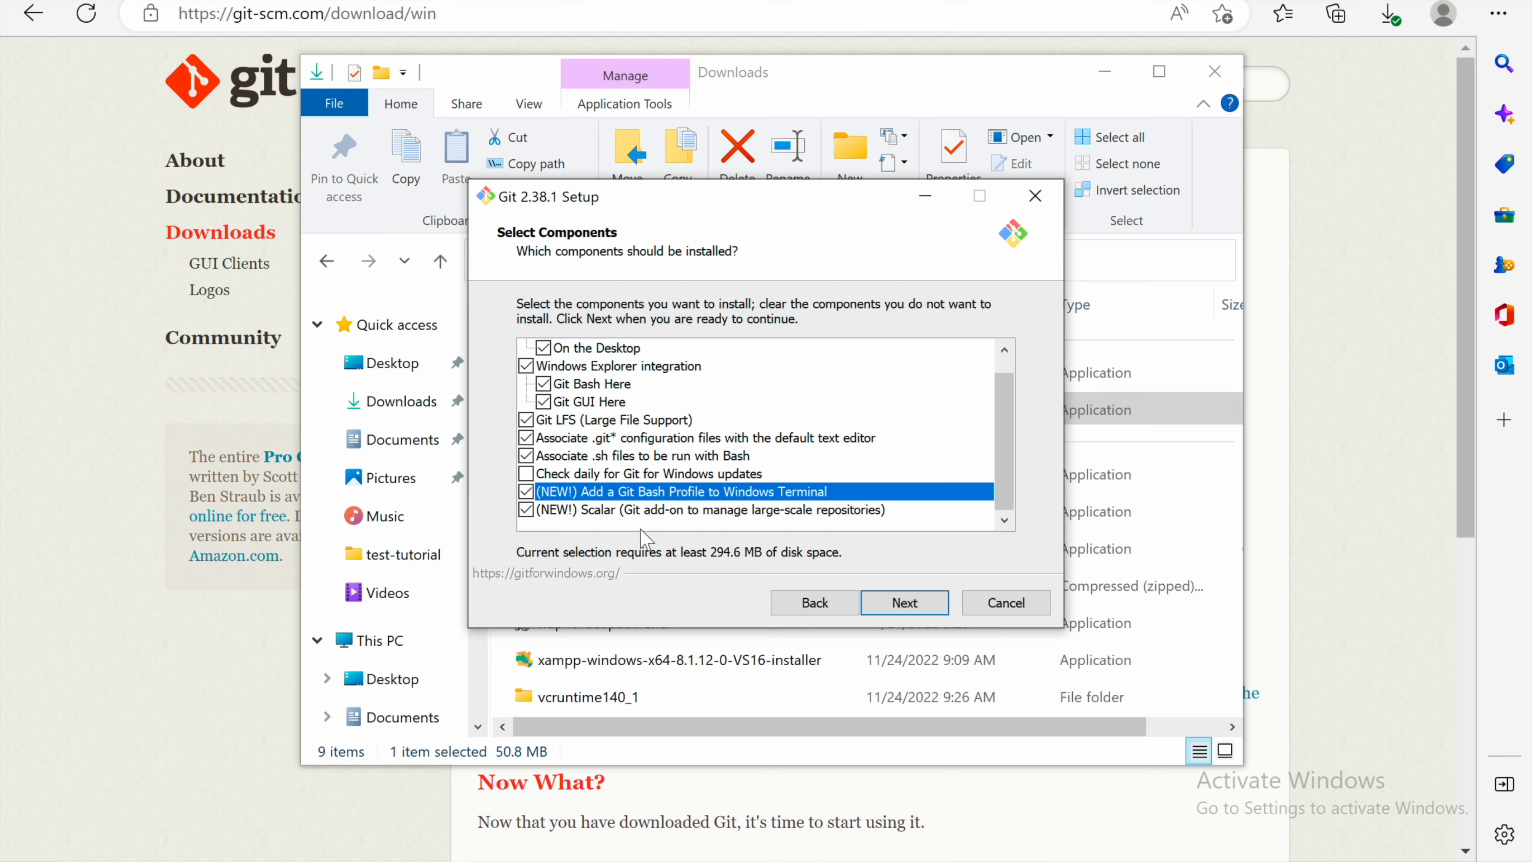
pyautogui.click(530, 513)
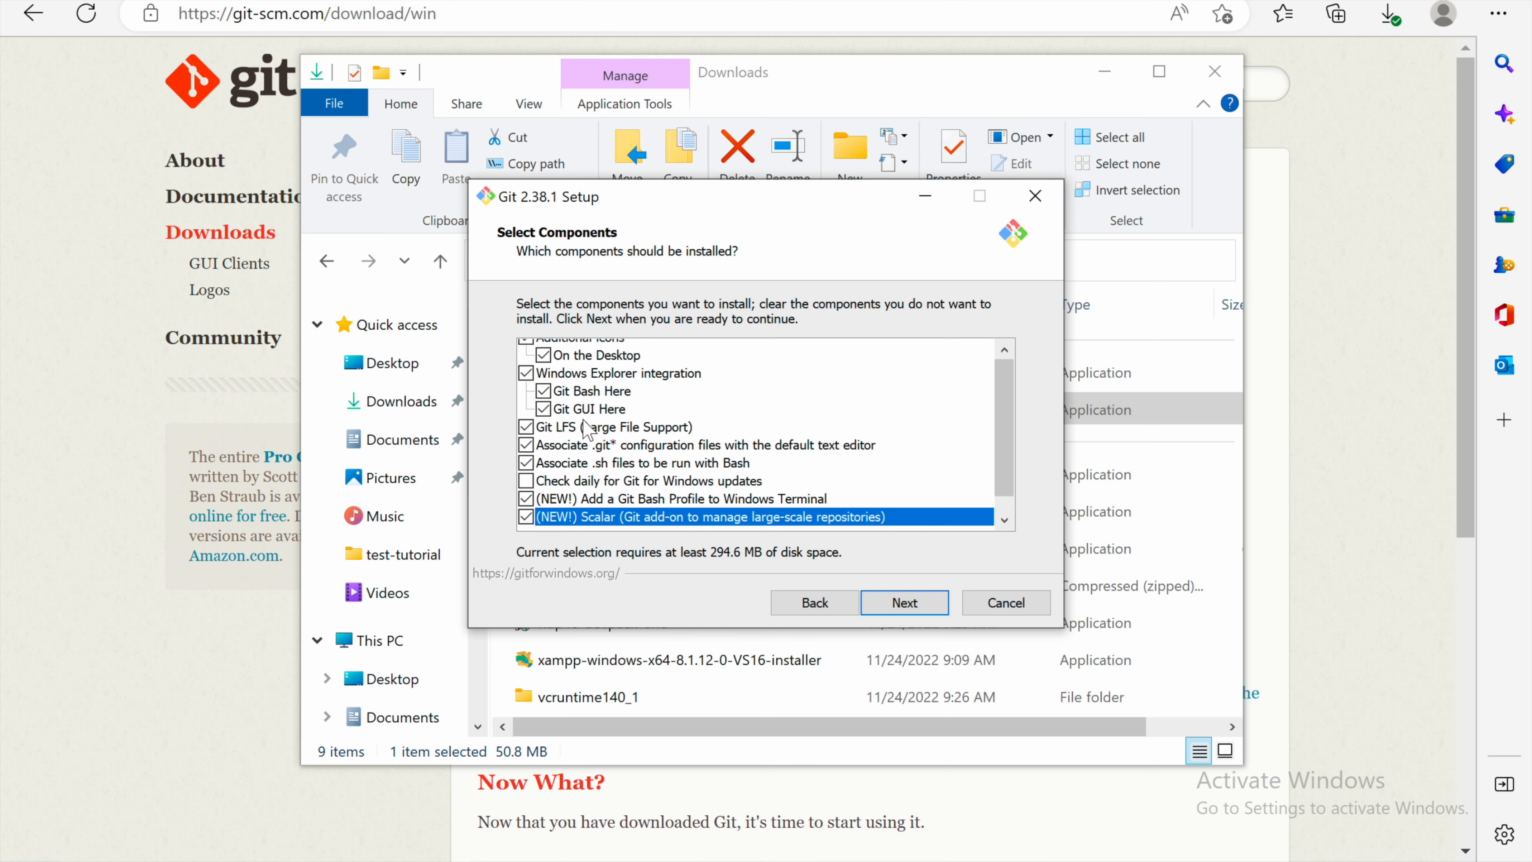
pyautogui.scroll(1, 664, 507)
pyautogui.click(905, 602)
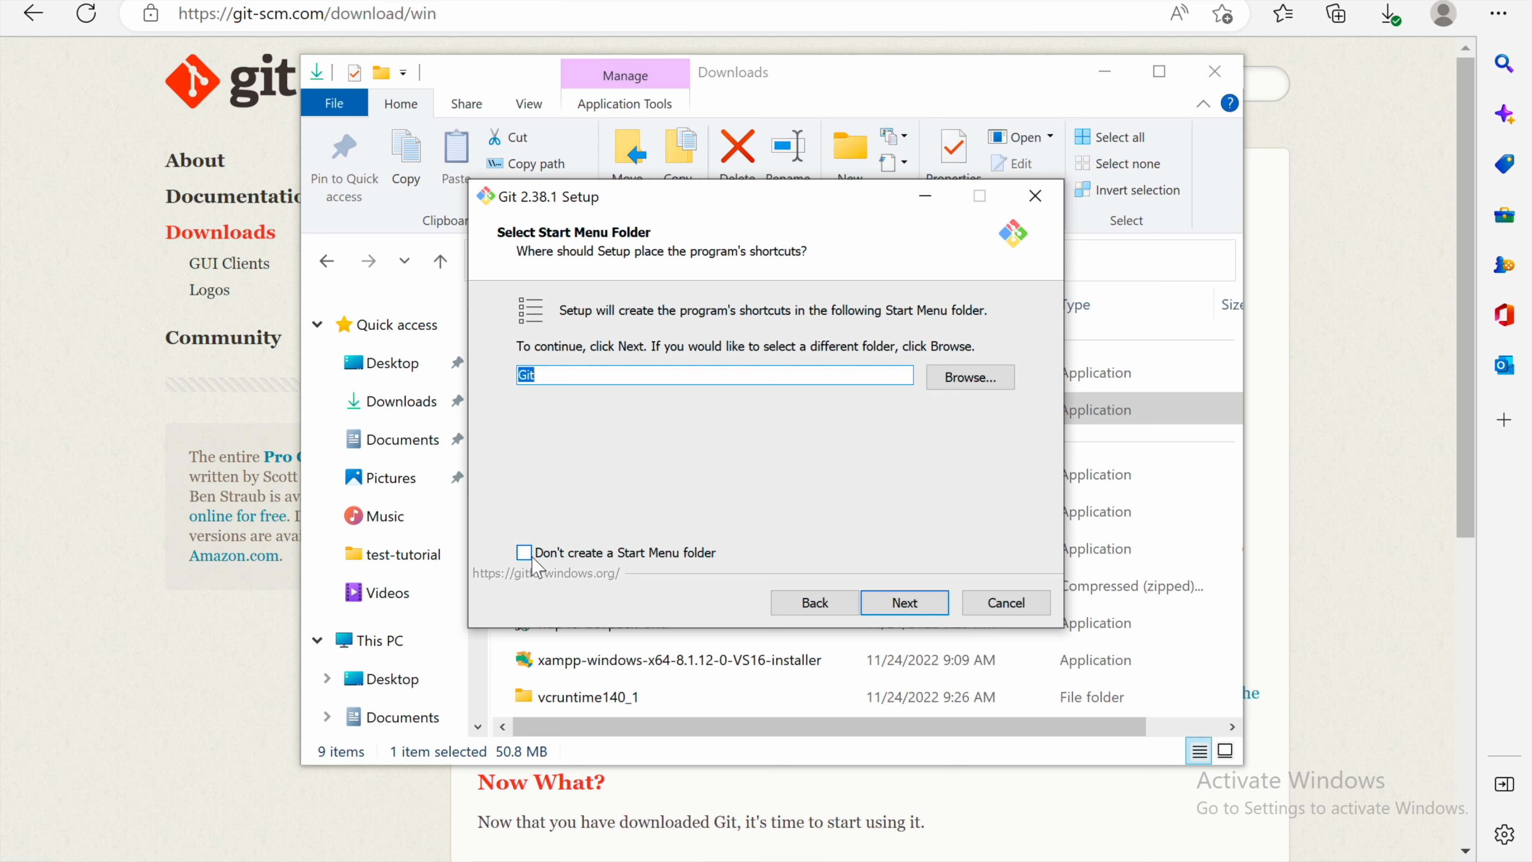
# Step: Keep the Git Start Menu folder and set Visual Studio Code as Git's default editor
pyautogui.click(900, 609)
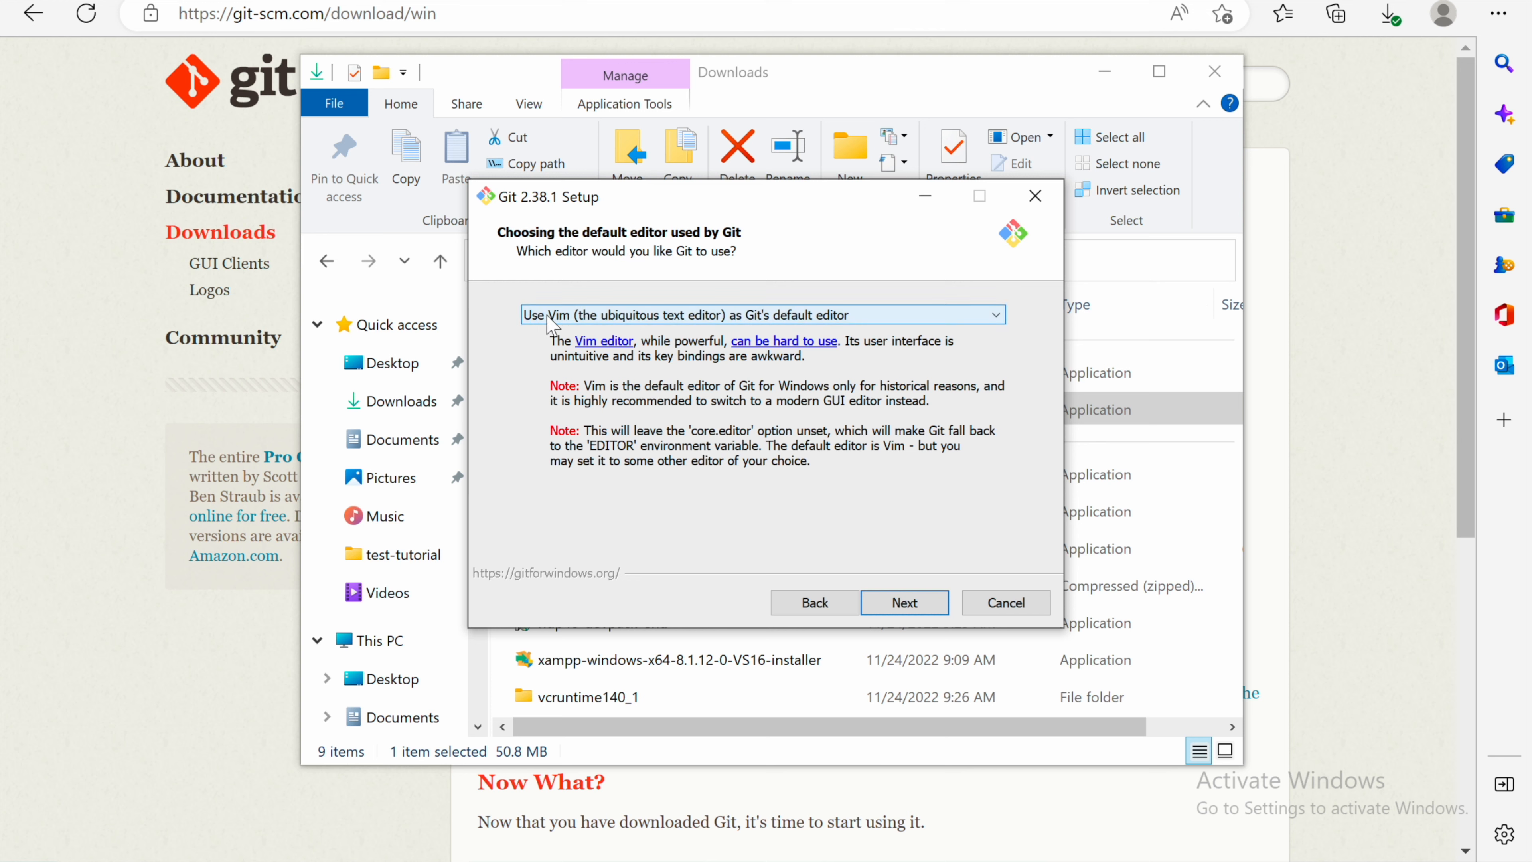
pyautogui.click(582, 319)
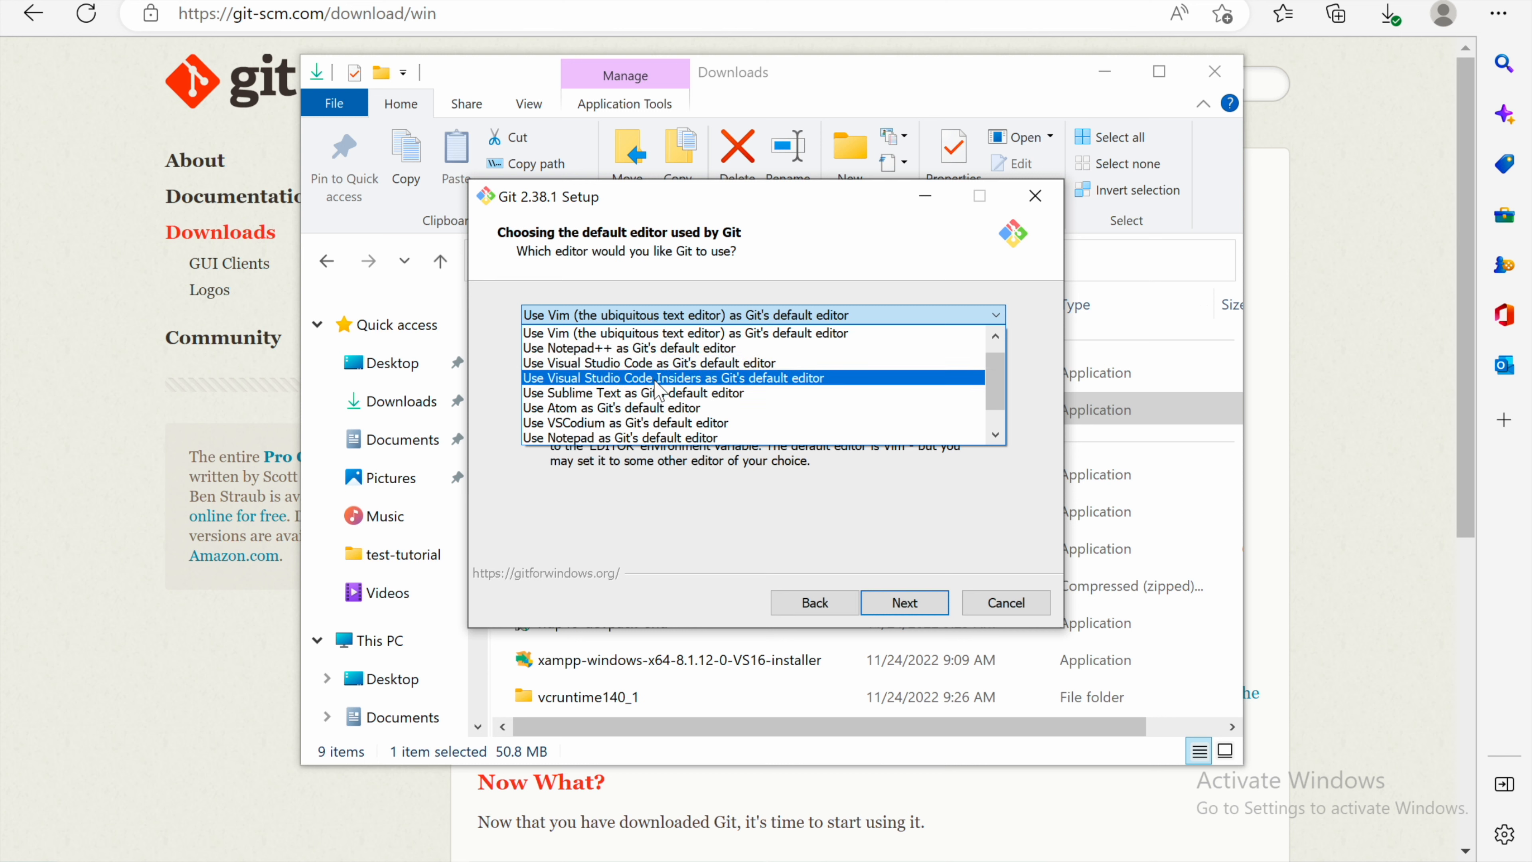
pyautogui.click(736, 363)
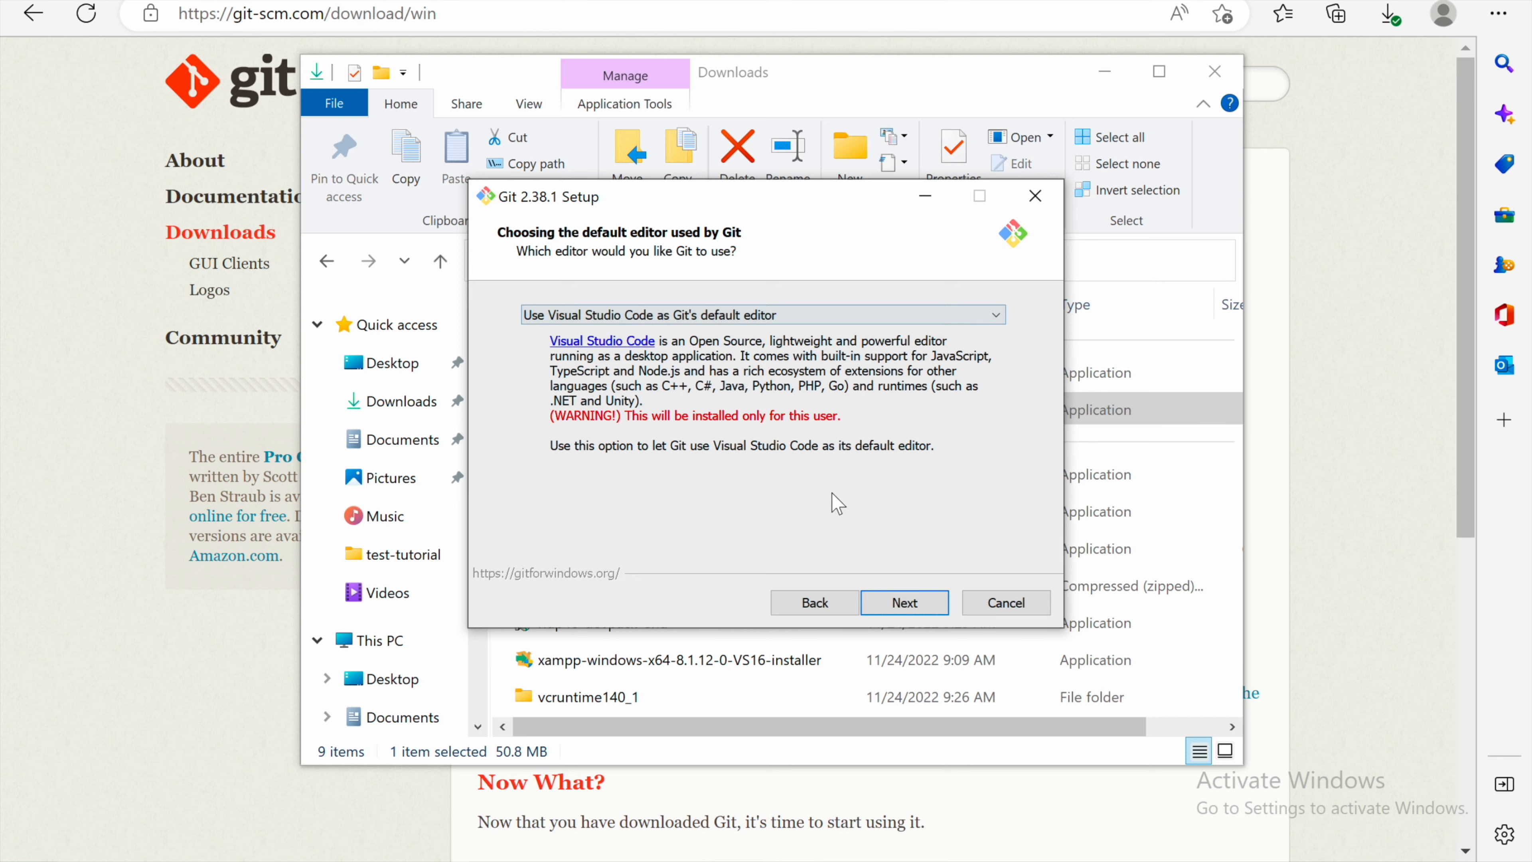
pyautogui.click(899, 606)
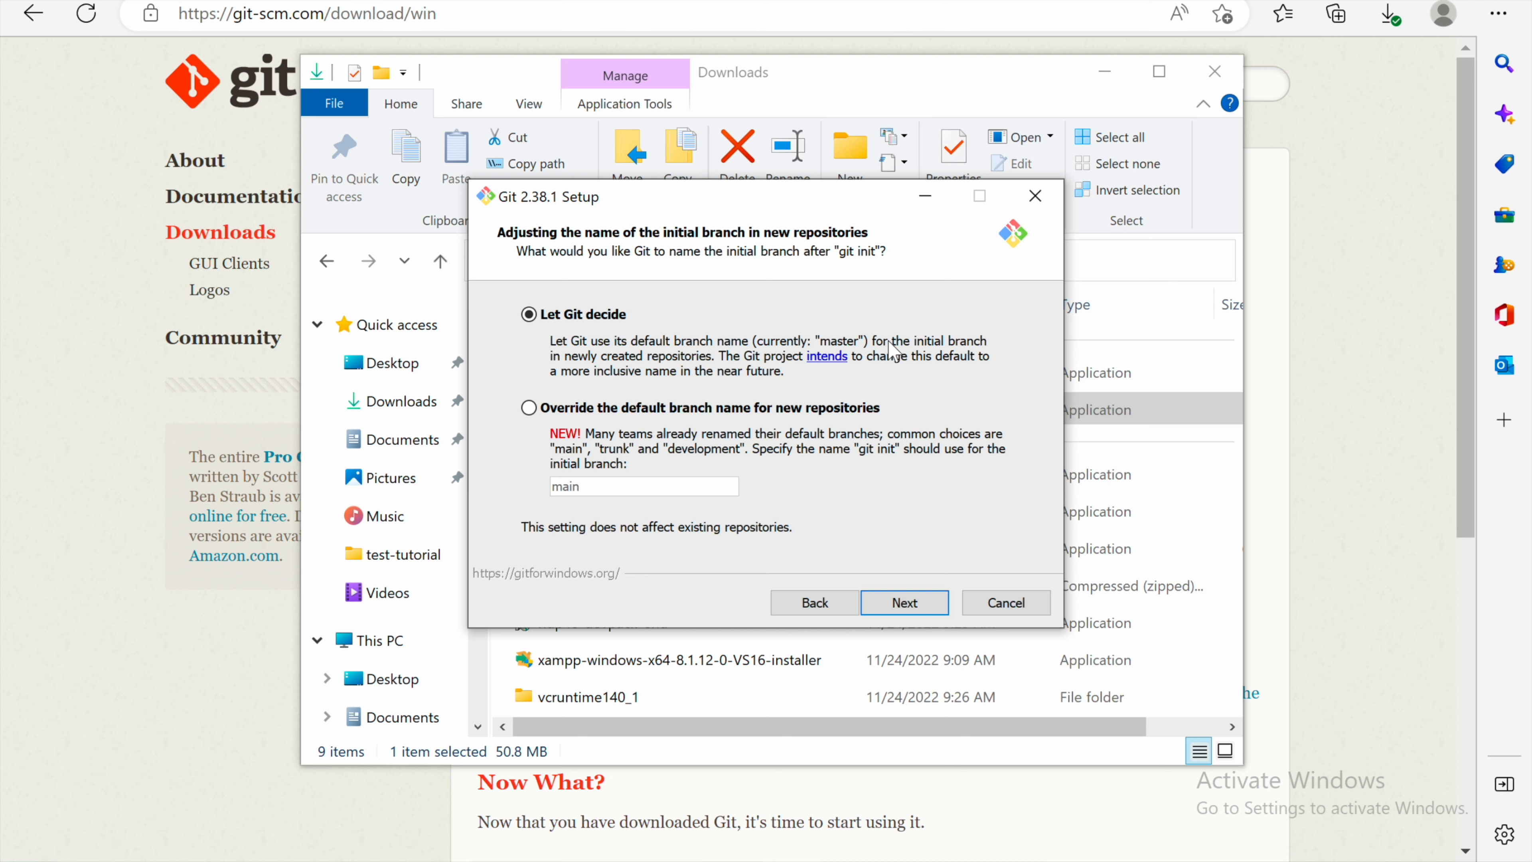
# Step: Override the default initial branch name for new repositories with main
pyautogui.click(527, 409)
pyautogui.click(607, 486)
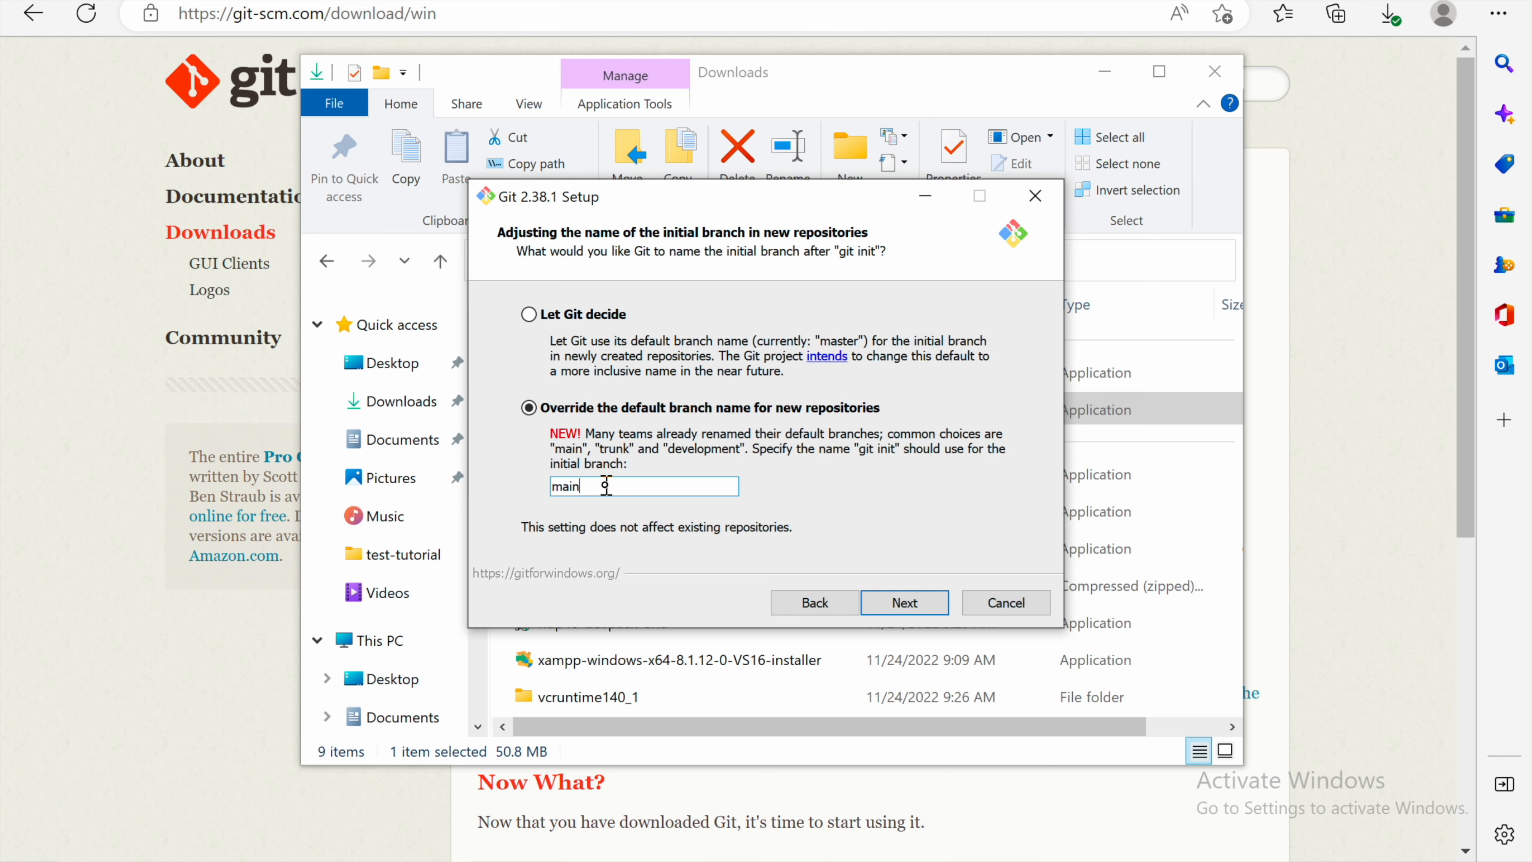
pyautogui.doubleClick(583, 489)
pyautogui.click(905, 602)
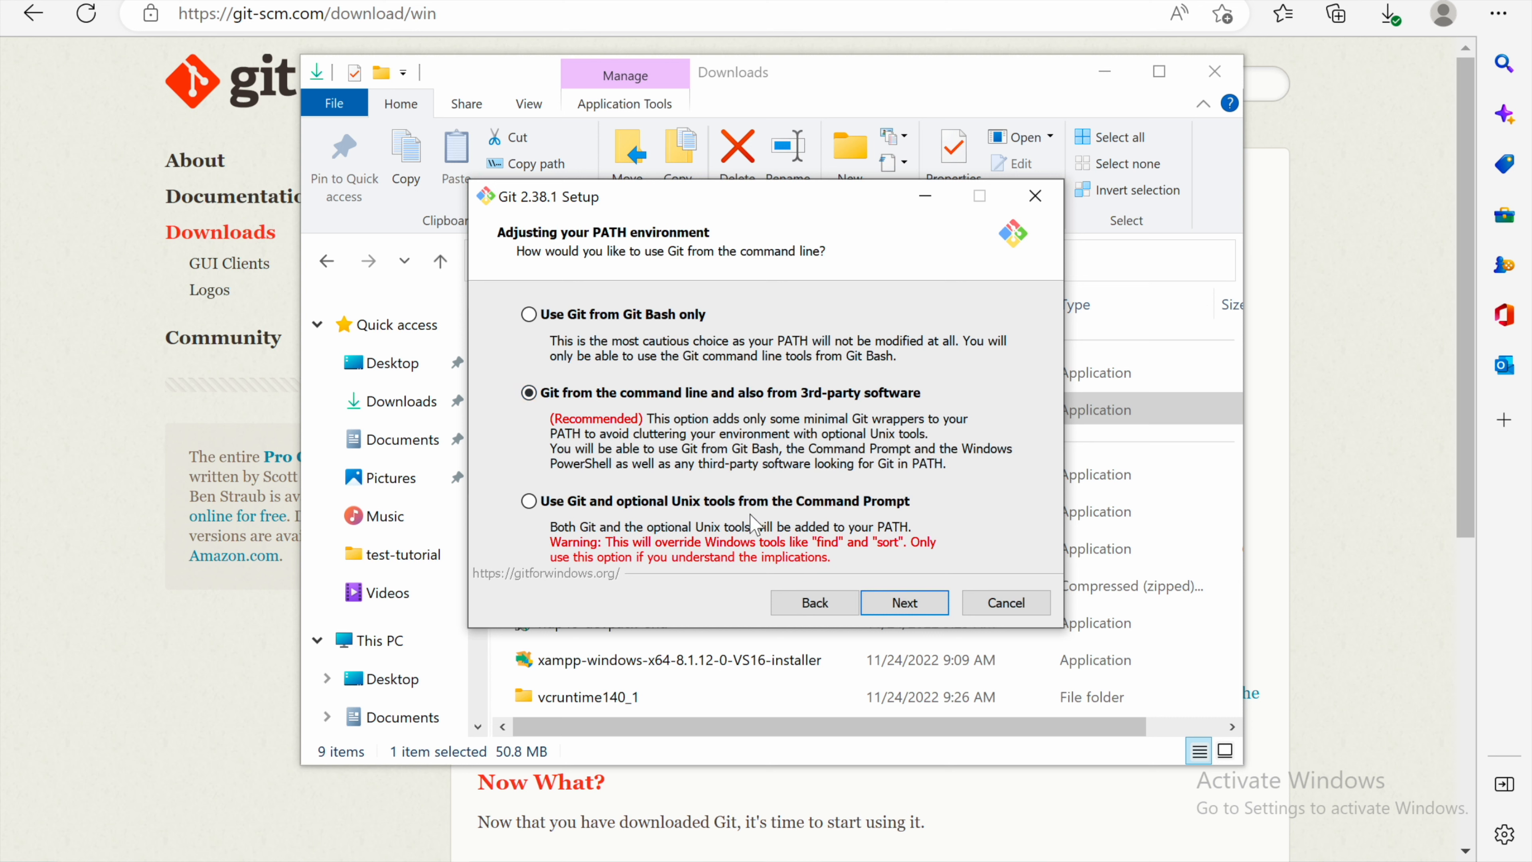
# Step: Accept the default PATH, SSH executable, line ending and terminal emulator options
pyautogui.click(921, 605)
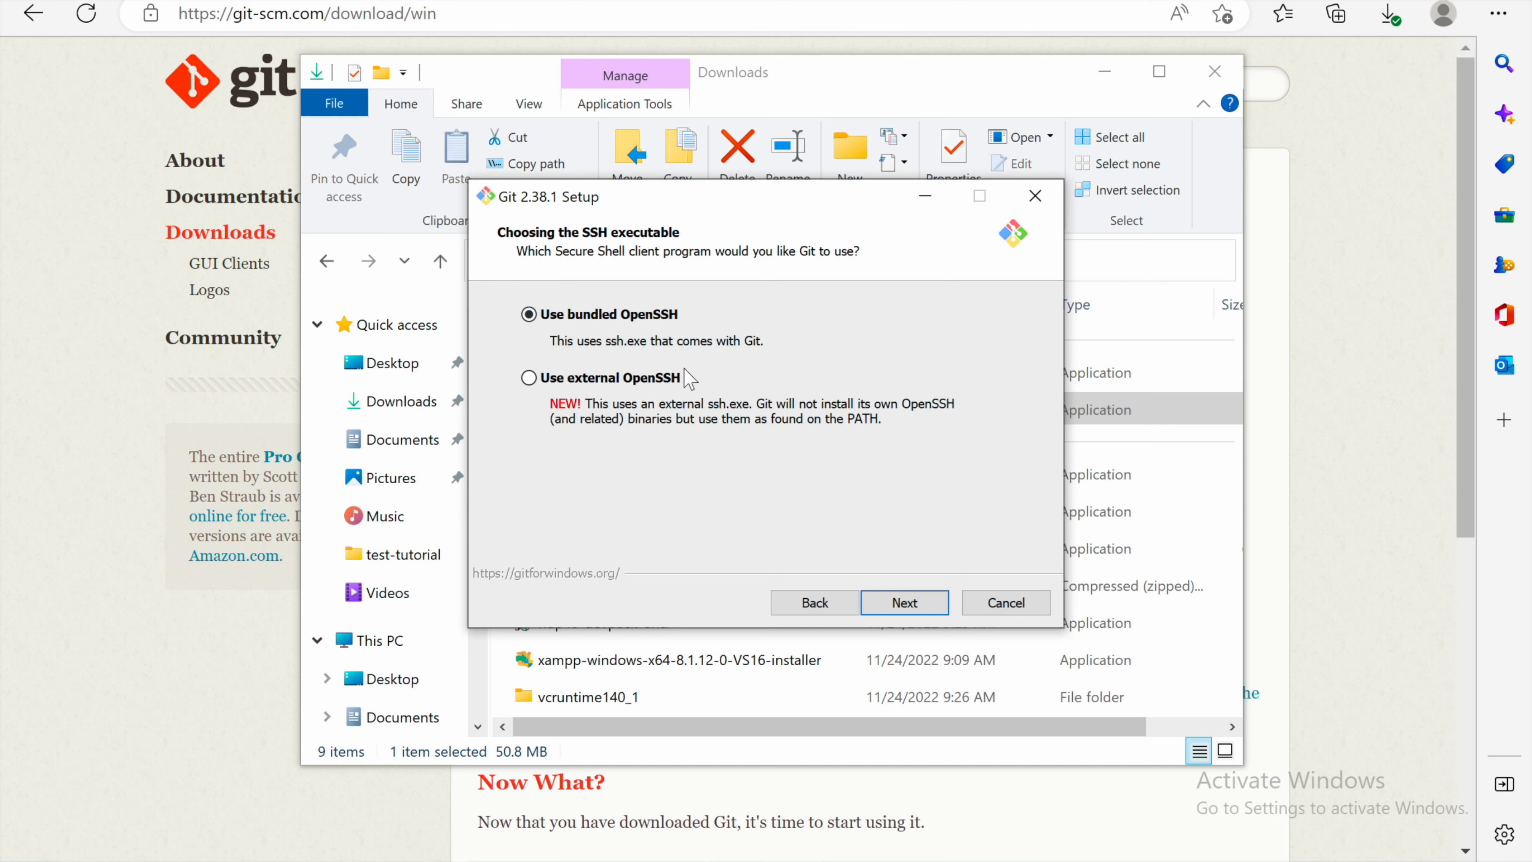
pyautogui.click(923, 604)
pyautogui.click(932, 606)
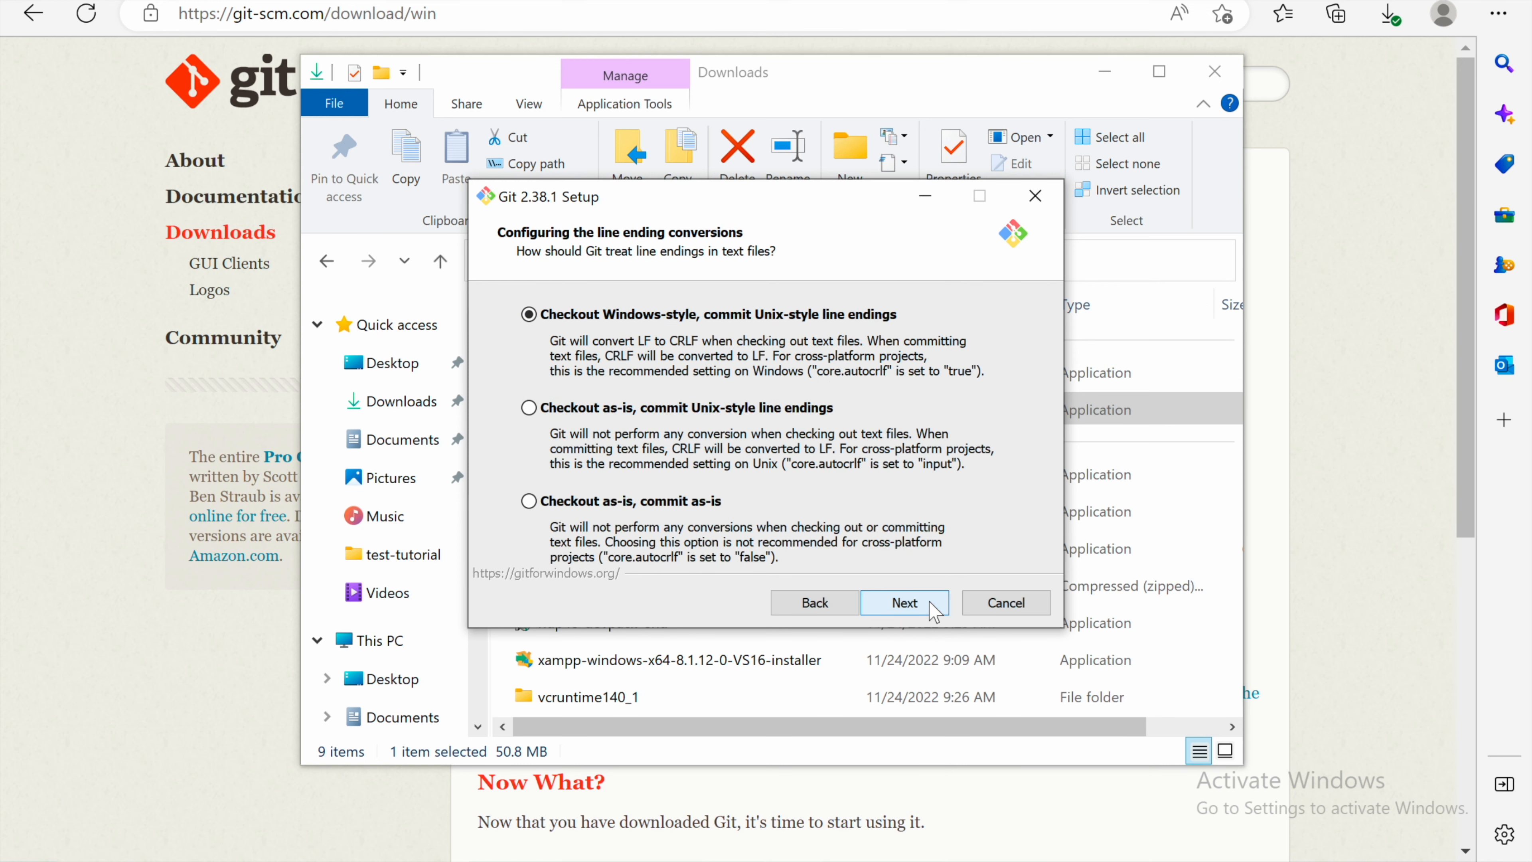
pyautogui.click(932, 606)
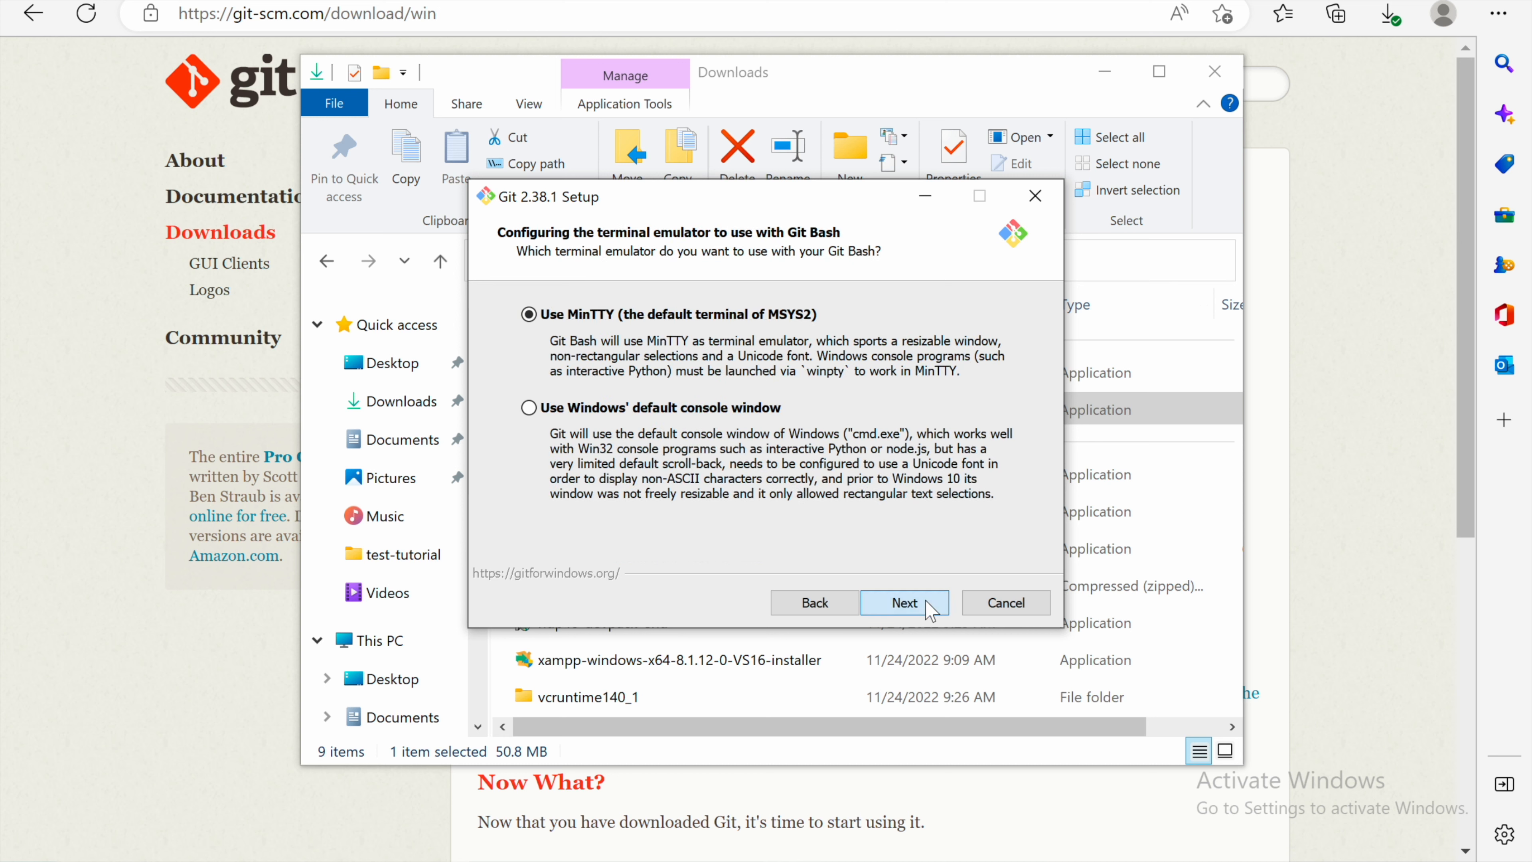
pyautogui.click(924, 605)
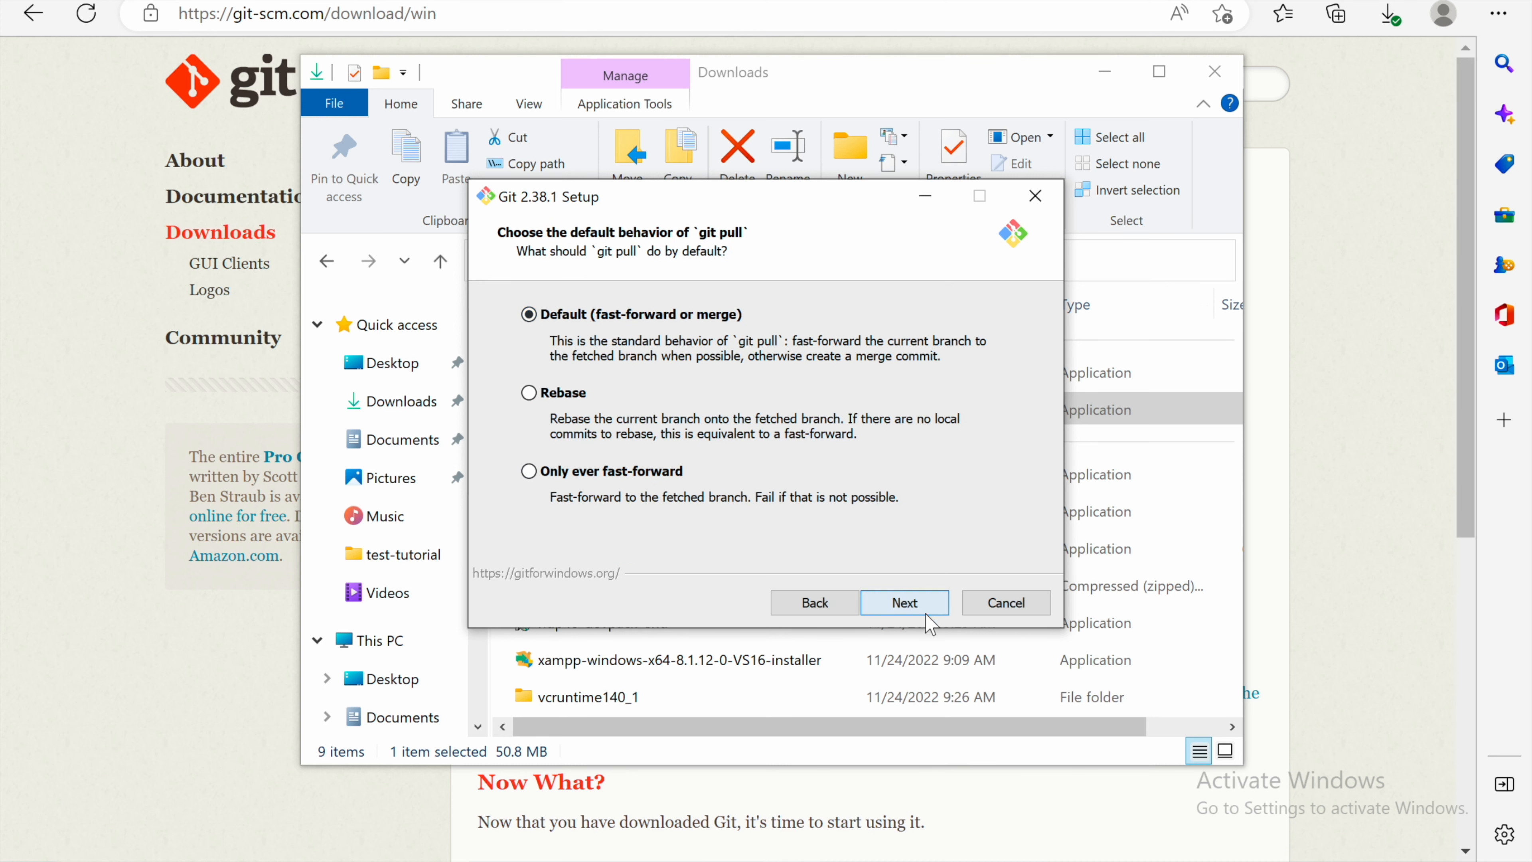
# Step: Accept the default git pull, credential helper and extra options, then start the installation
pyautogui.click(924, 607)
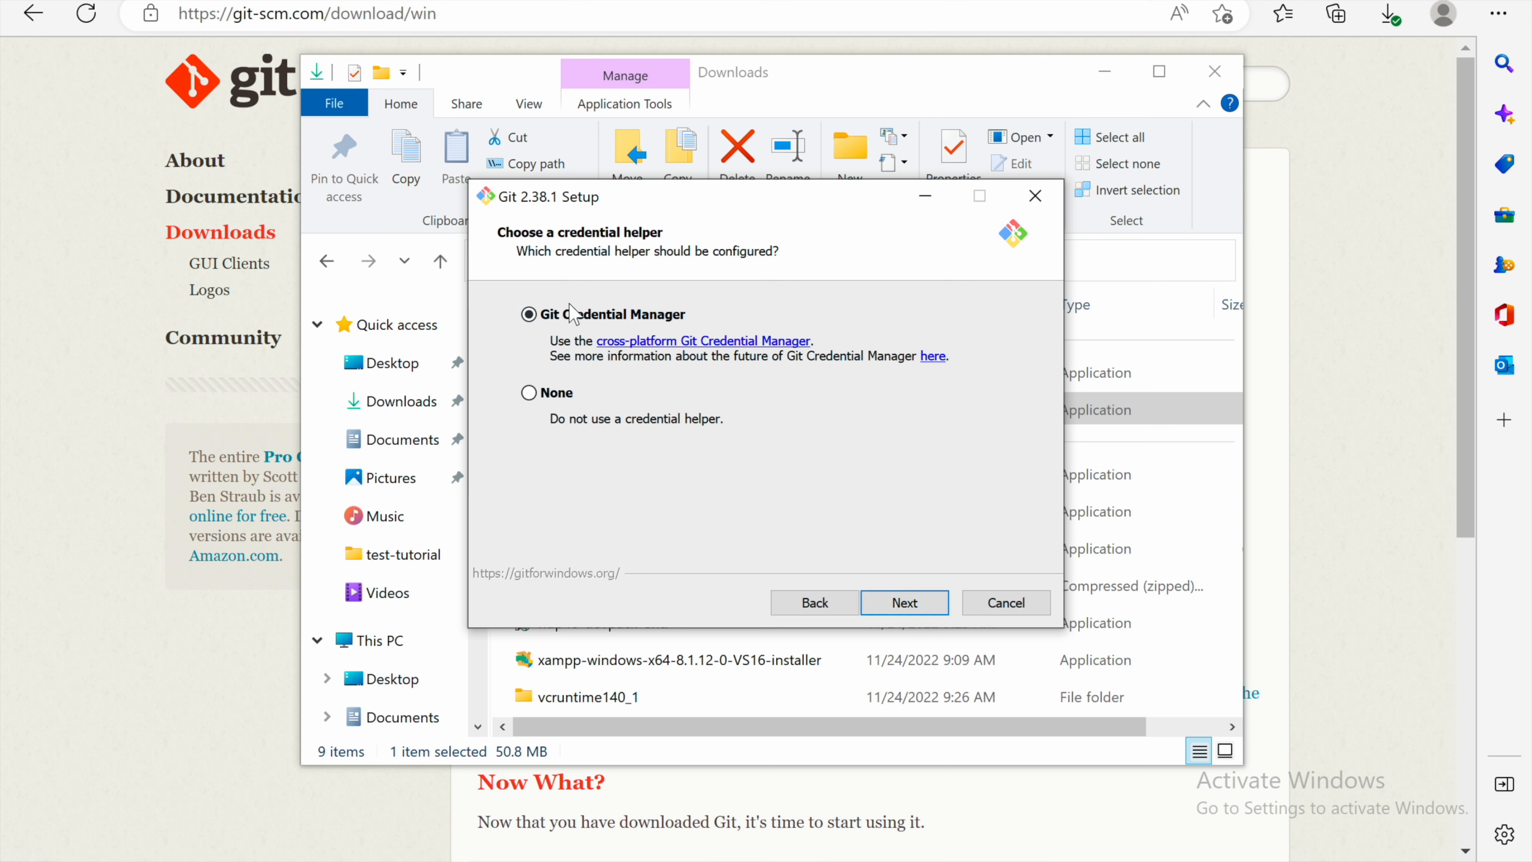
pyautogui.click(914, 590)
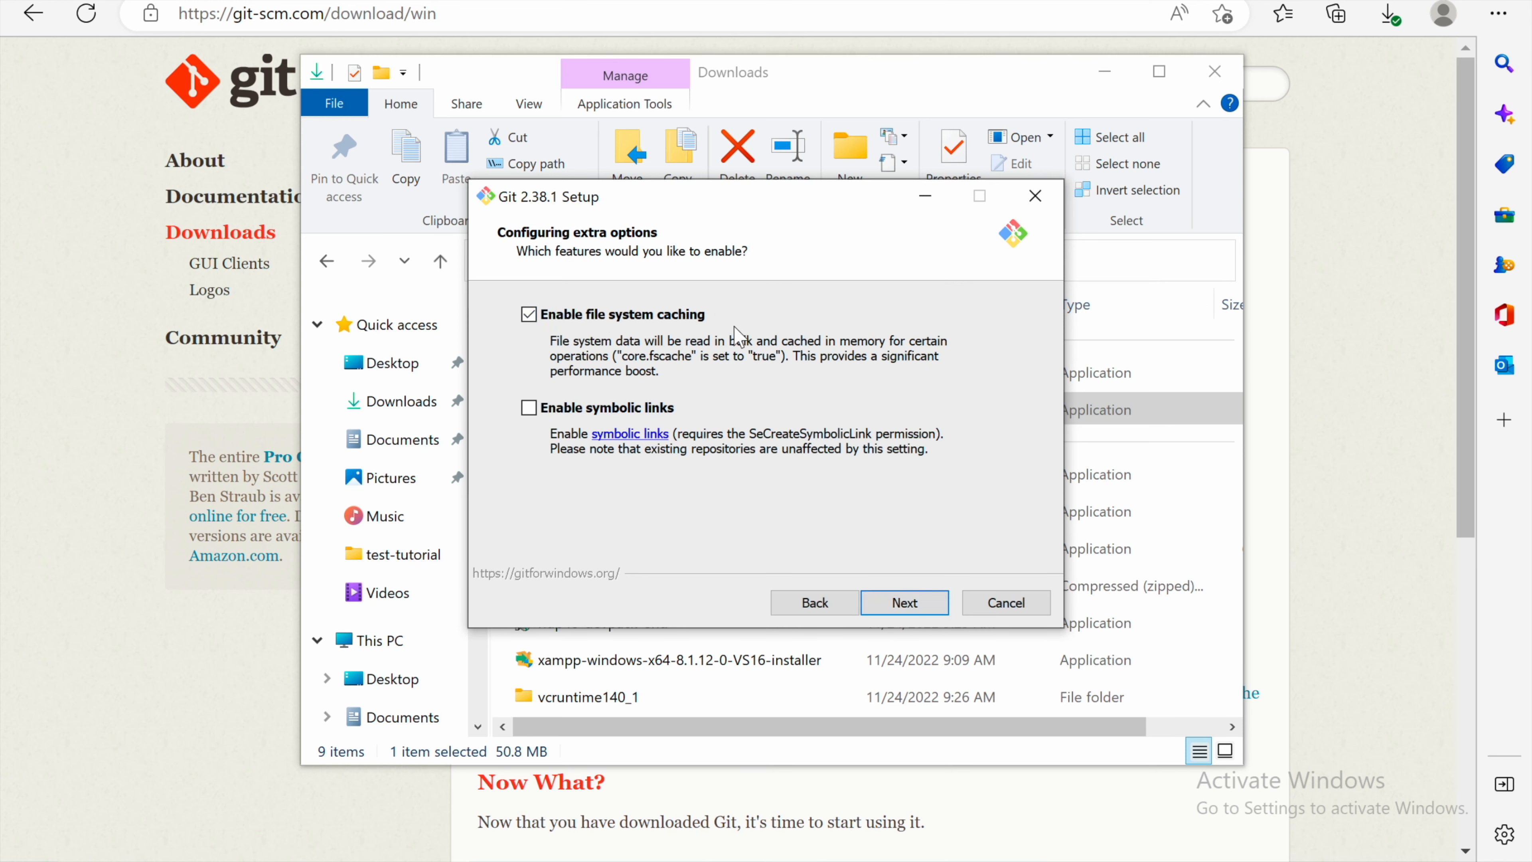
pyautogui.click(918, 605)
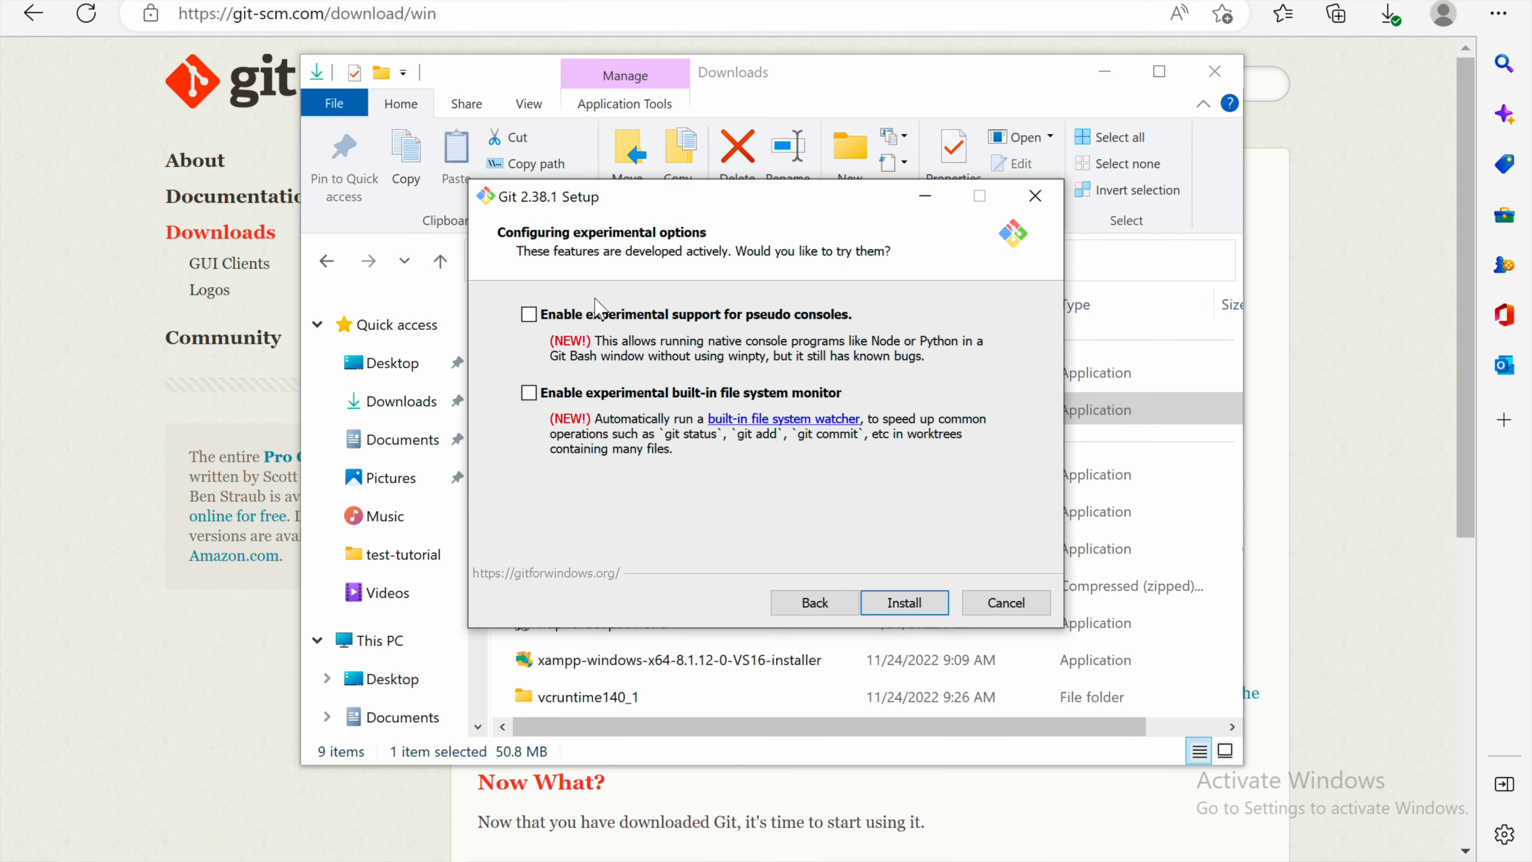
pyautogui.click(905, 603)
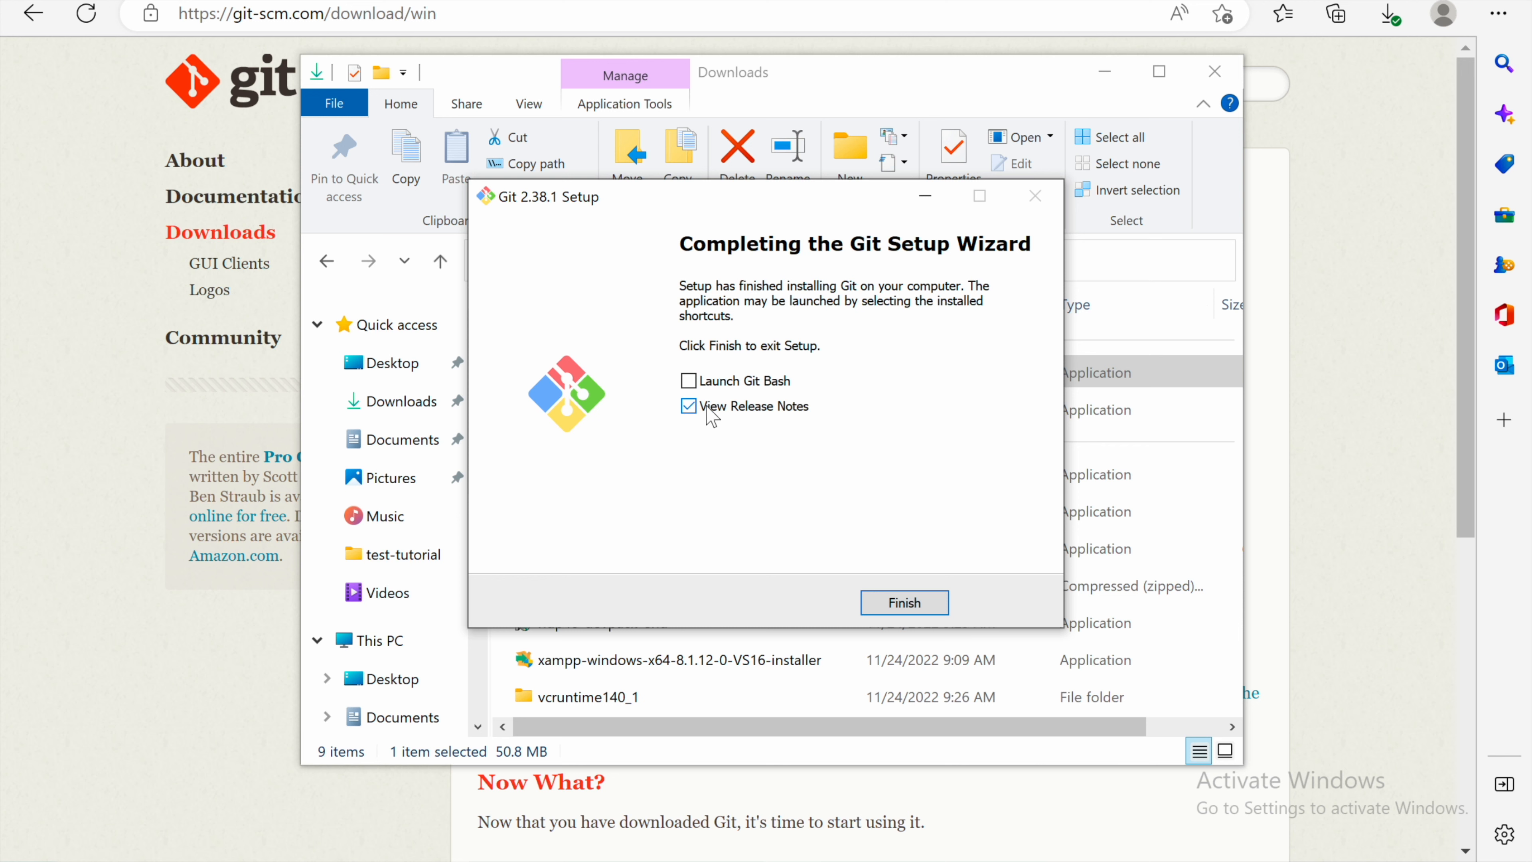
# Step: Untick View Release Notes and finish the Git setup wizard
pyautogui.click(688, 406)
pyautogui.click(905, 603)
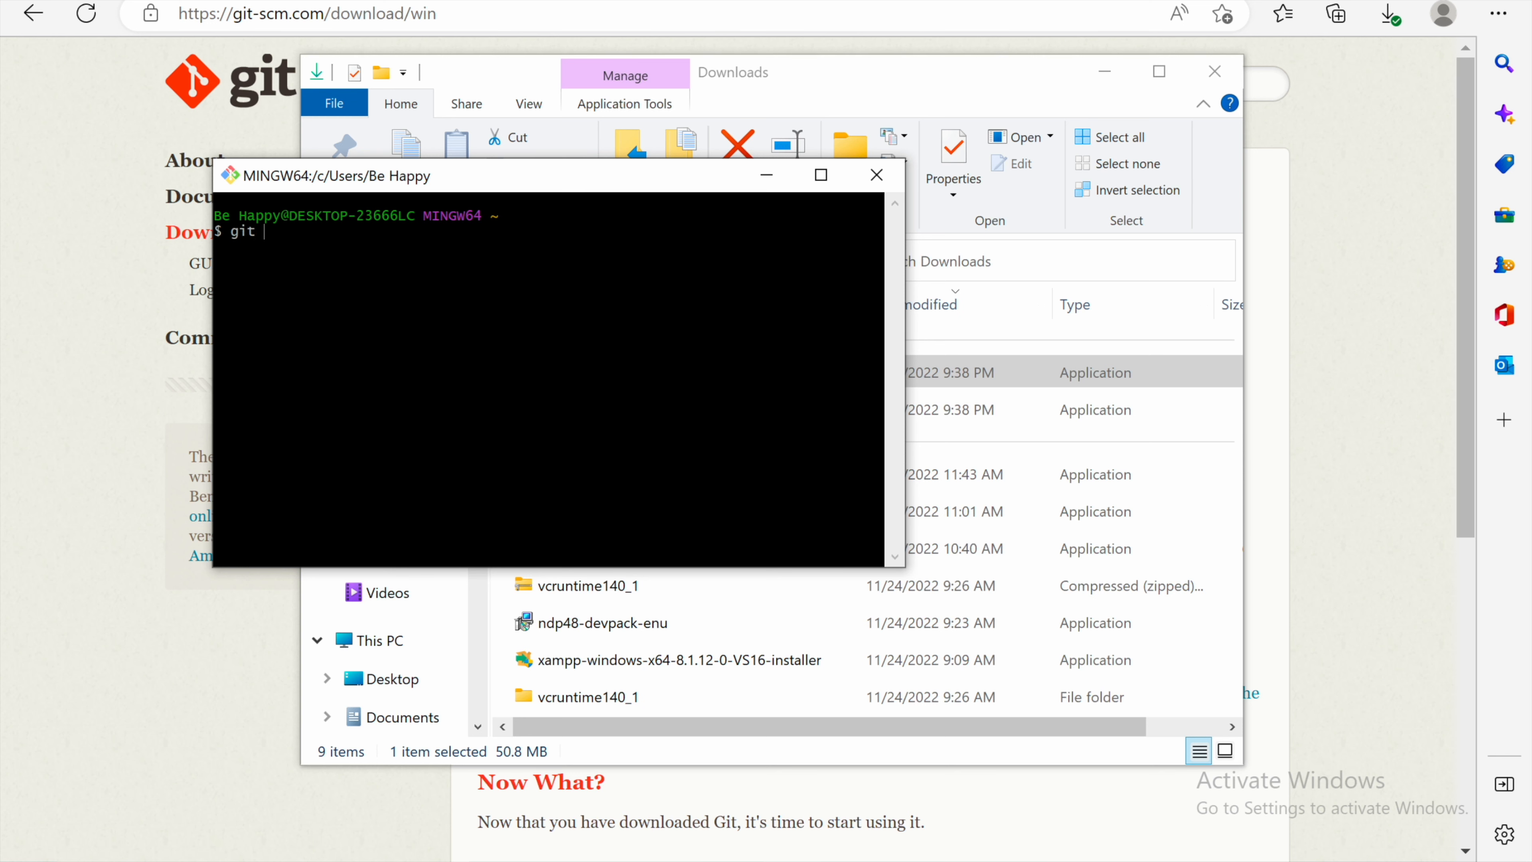
# Step: Run git -v and ls in the Git Bash terminal
pyautogui.press('Return')
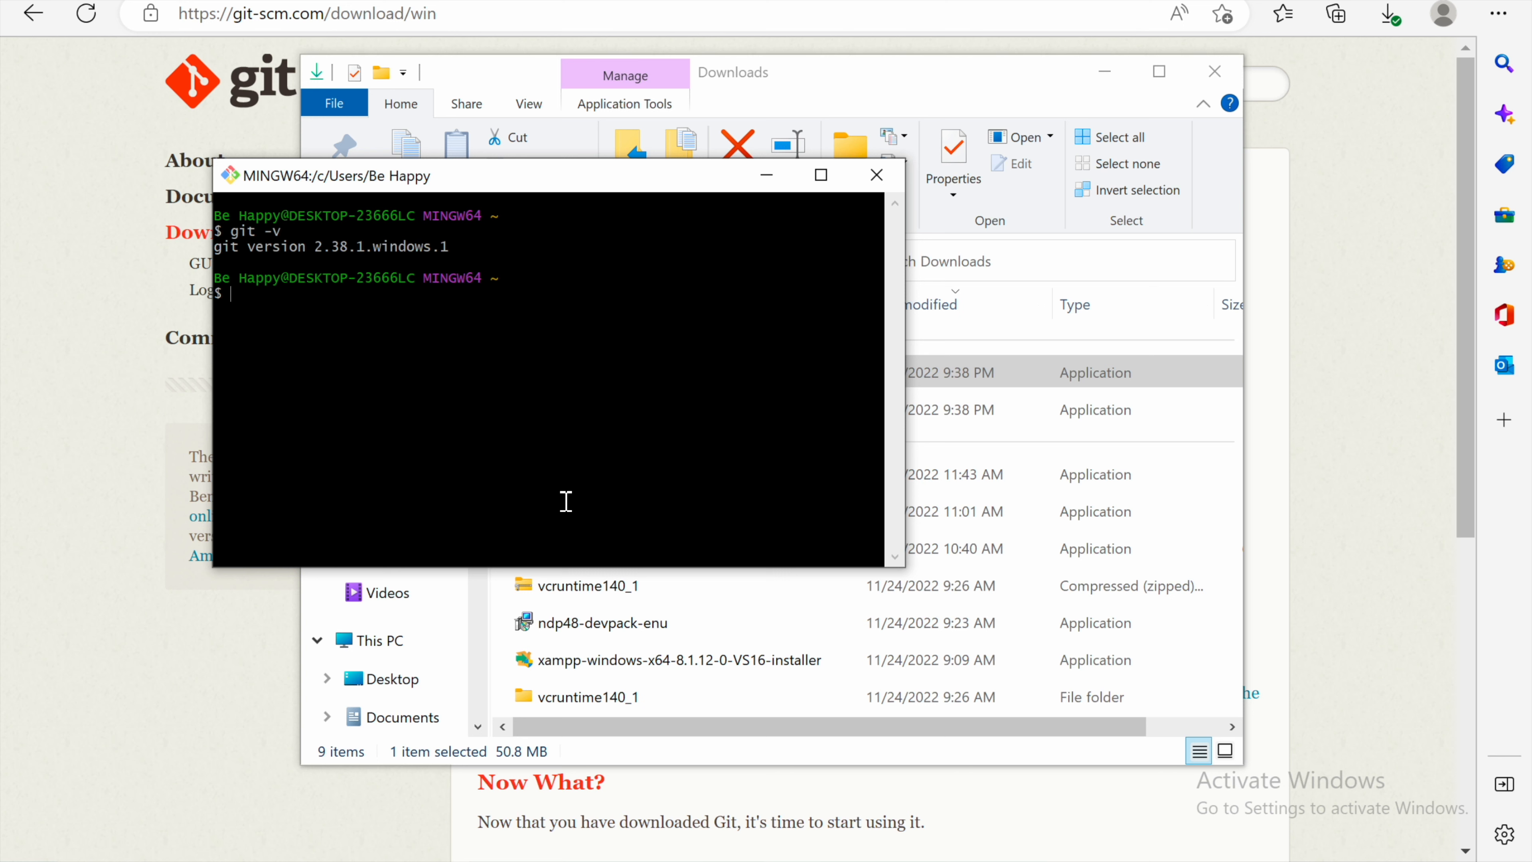
pyautogui.write('ls')
pyautogui.press('Return')
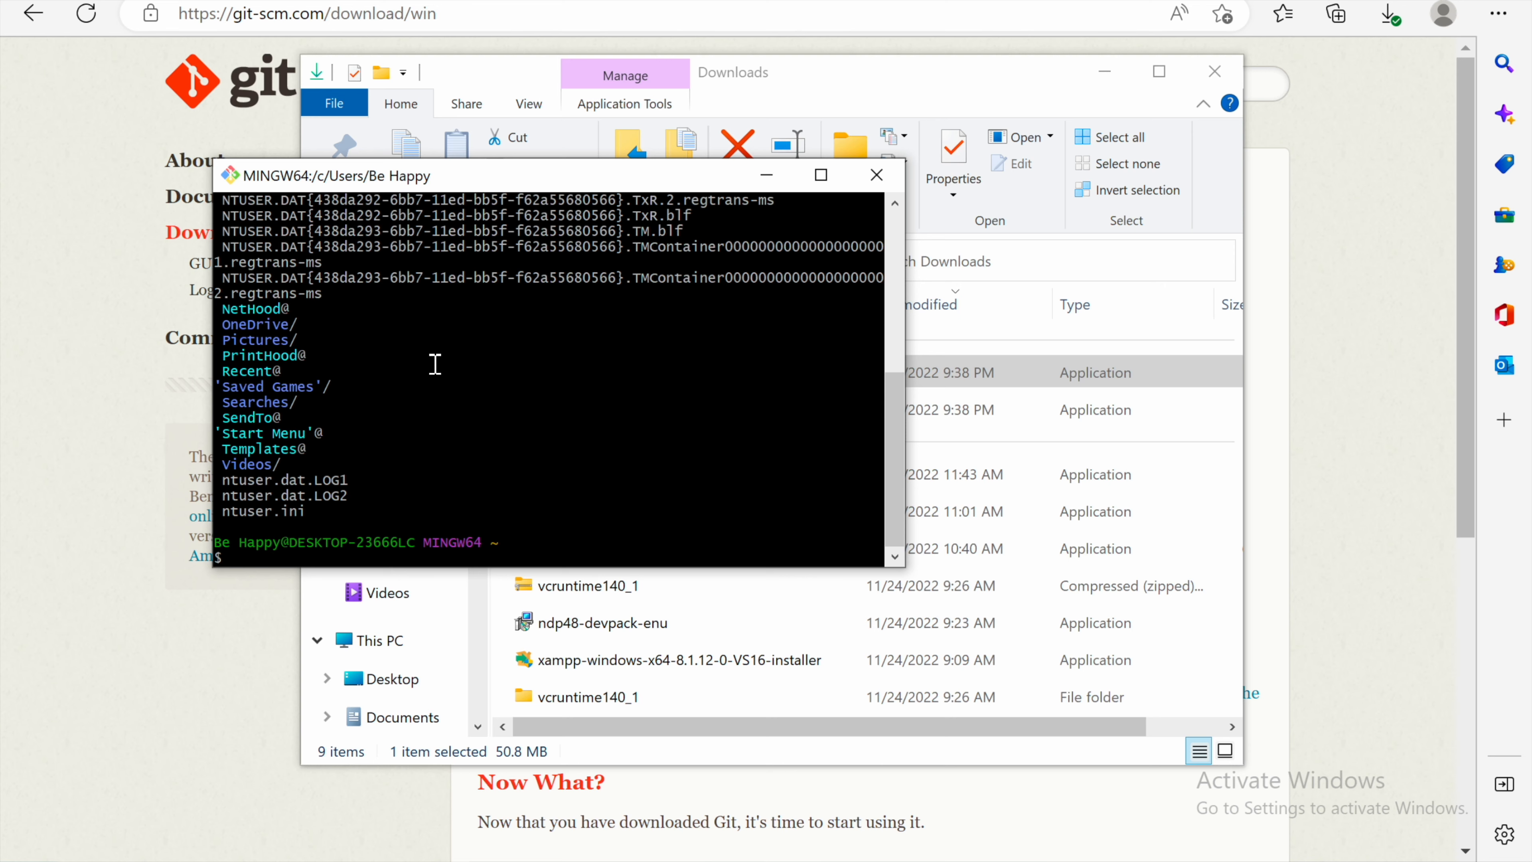
# Step: Print the current working directory with pwd in the Git Bash terminal
pyautogui.scroll(6, 435, 371)
pyautogui.scroll(-6, 435, 370)
pyautogui.write('pwd')
pyautogui.press('Return')
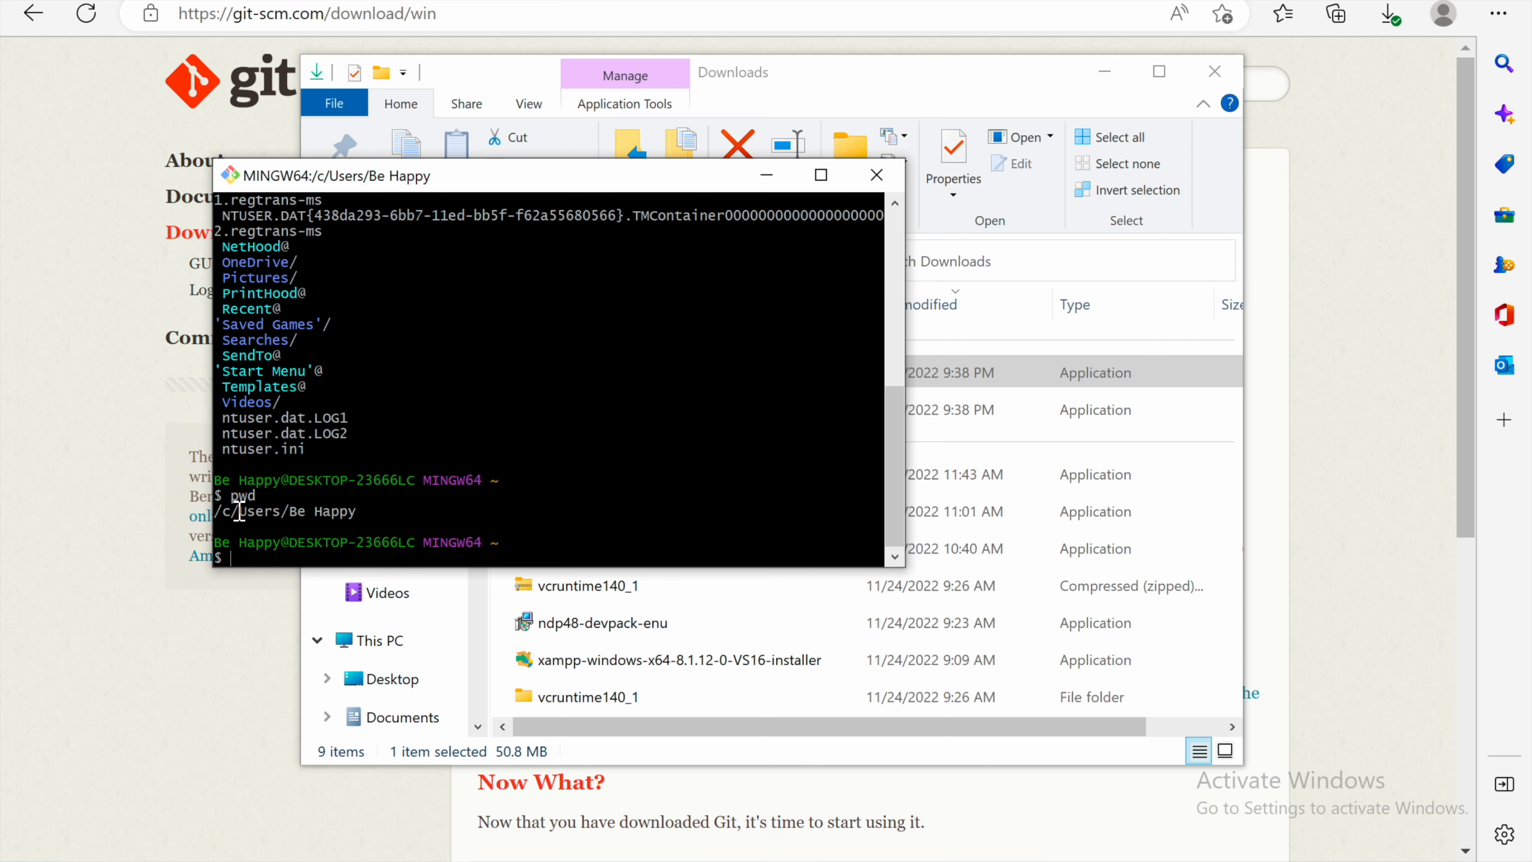
# Step: Change into the desktop folder with cd desktop and list its contents with ls
pyautogui.write('cd desktop')
pyautogui.press('Return')
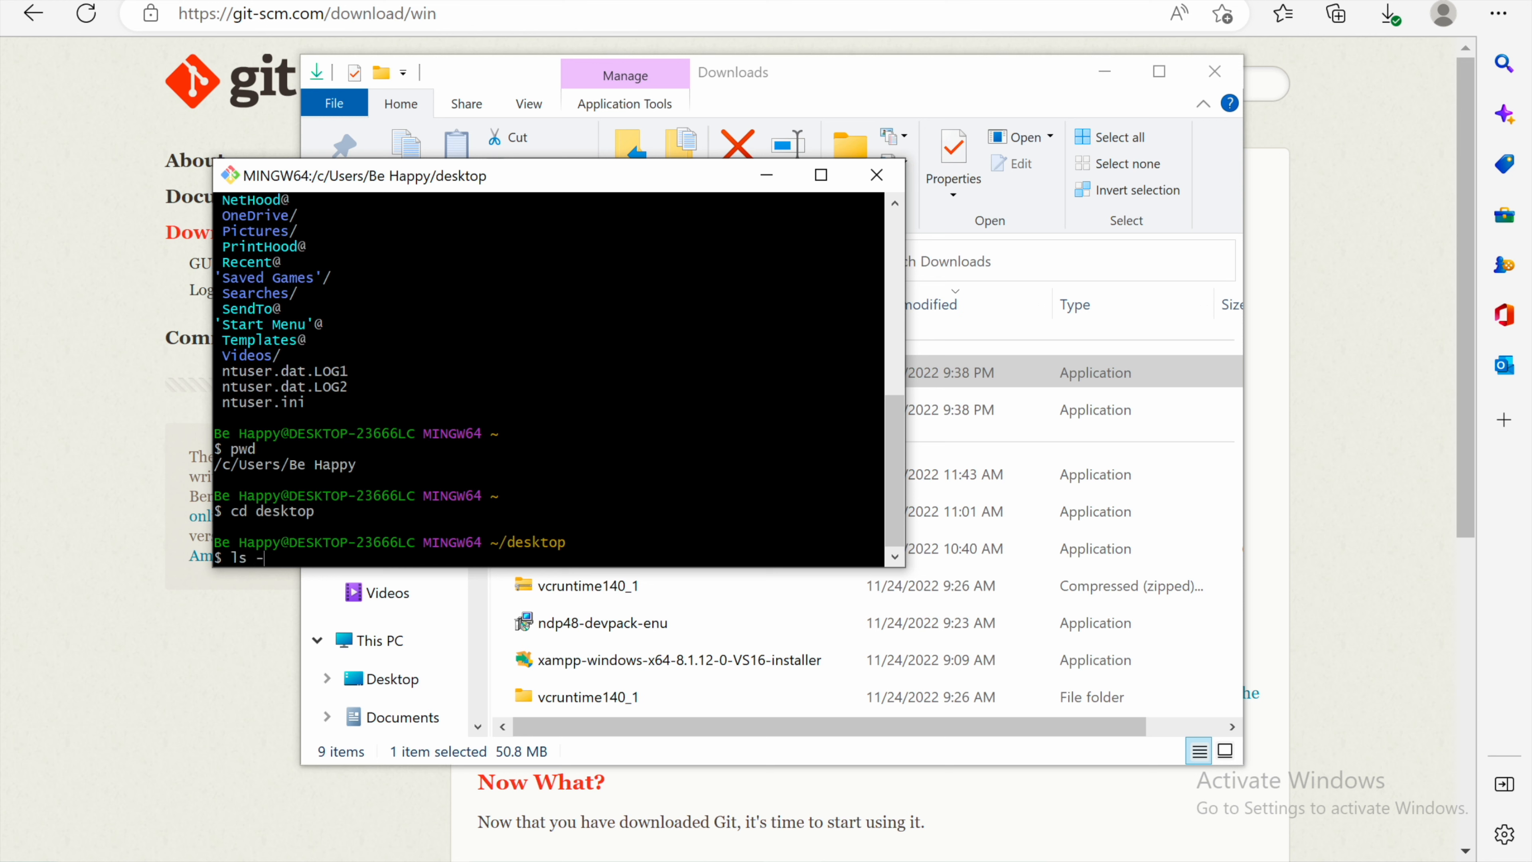
pyautogui.write('ls')
pyautogui.press('Return')
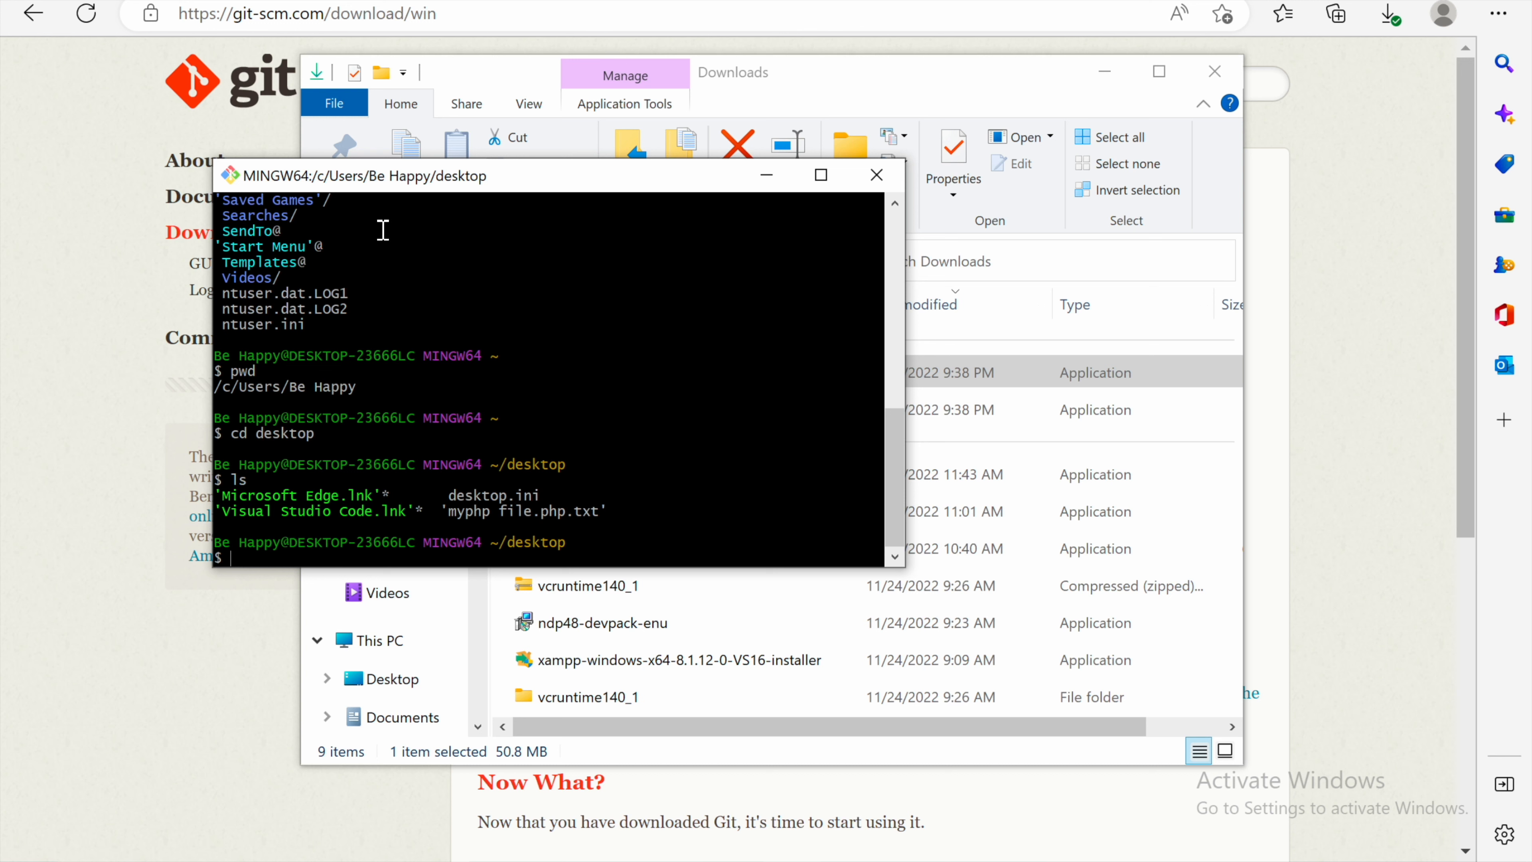
# Step: Close the Git Bash window and open Command Prompt from the Windows search
pyautogui.click(875, 179)
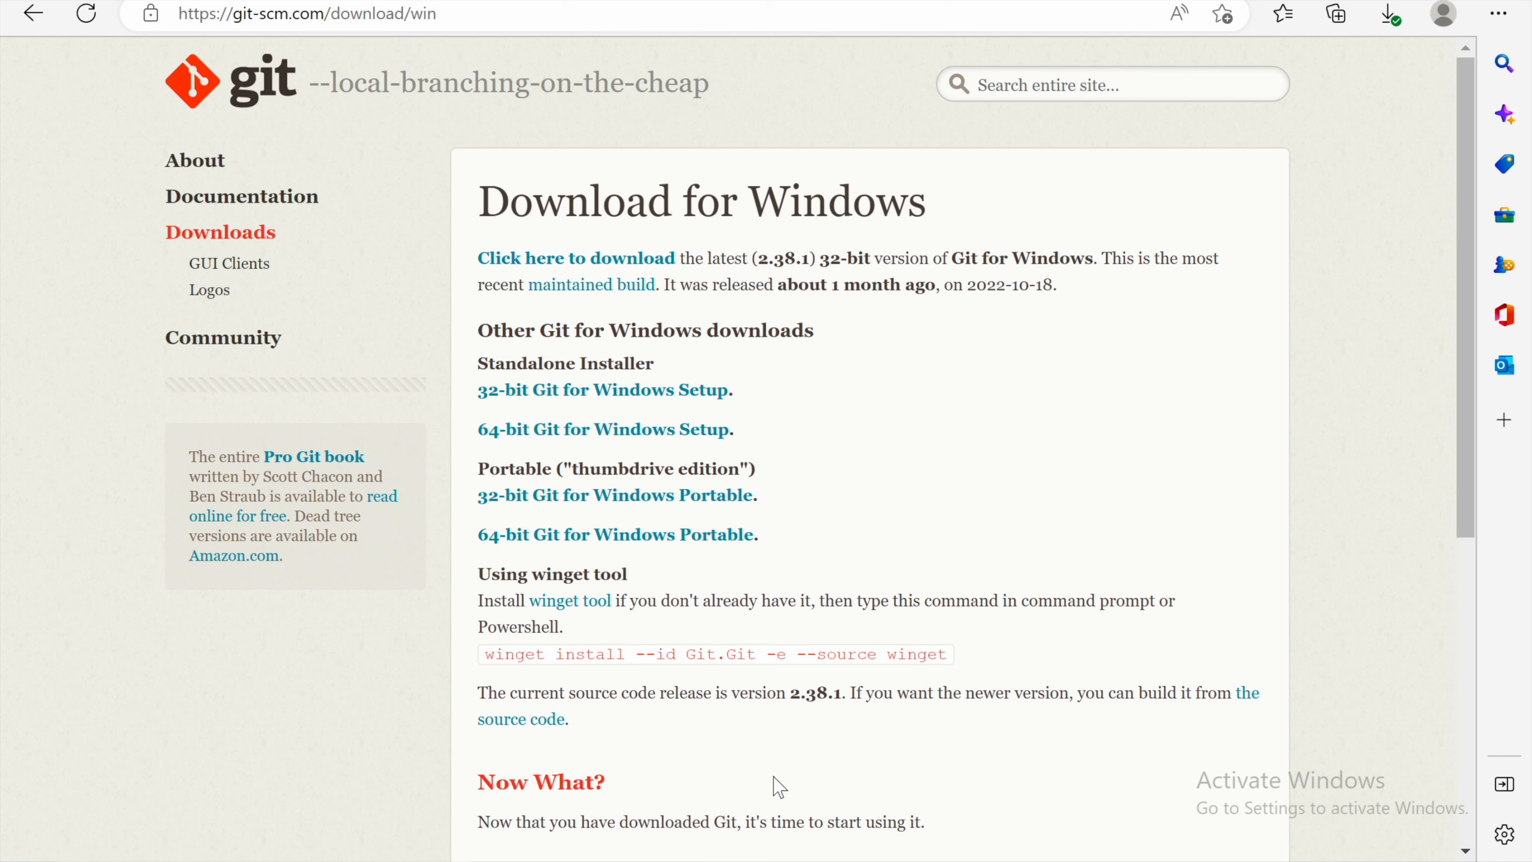
pyautogui.press('super')
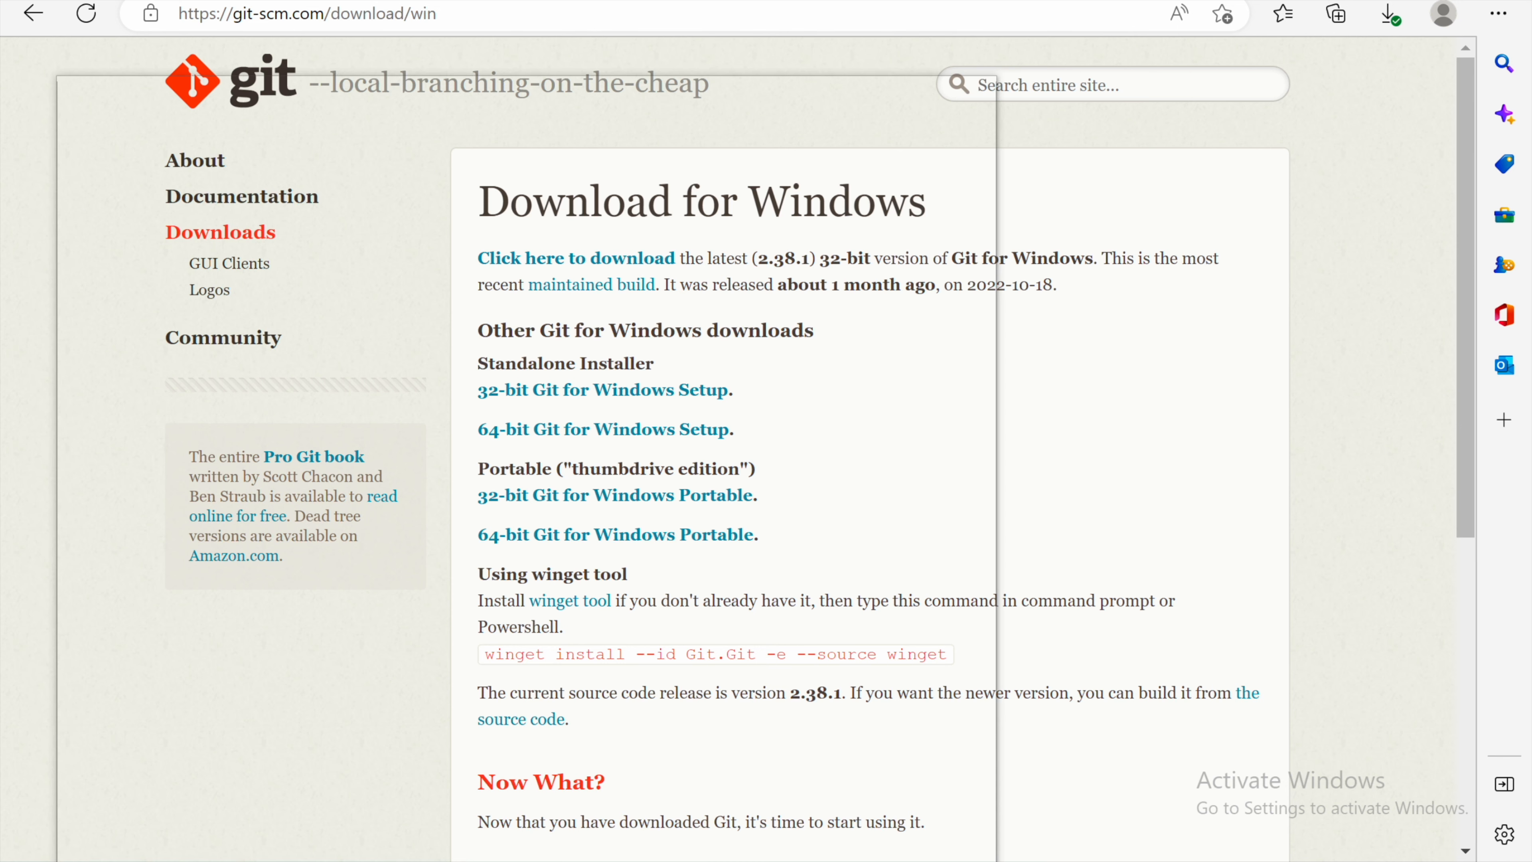
pyautogui.write('cmd')
pyautogui.press('Return')
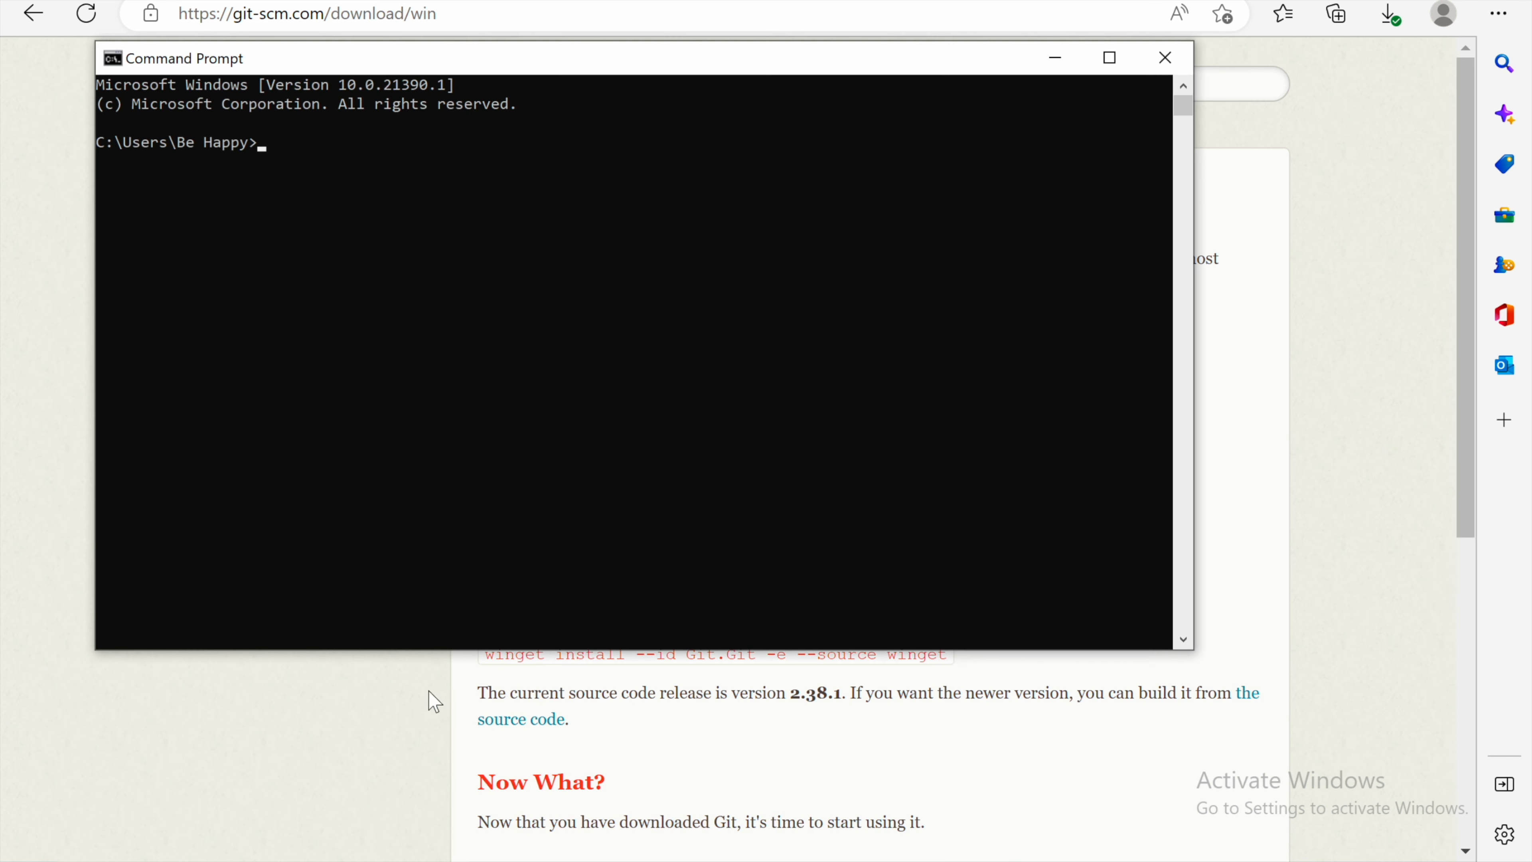
# Step: Run git in Command Prompt to show its usage, and try the clear command
pyautogui.write('git')
pyautogui.press('Return')
pyautogui.scroll(7, 434, 214)
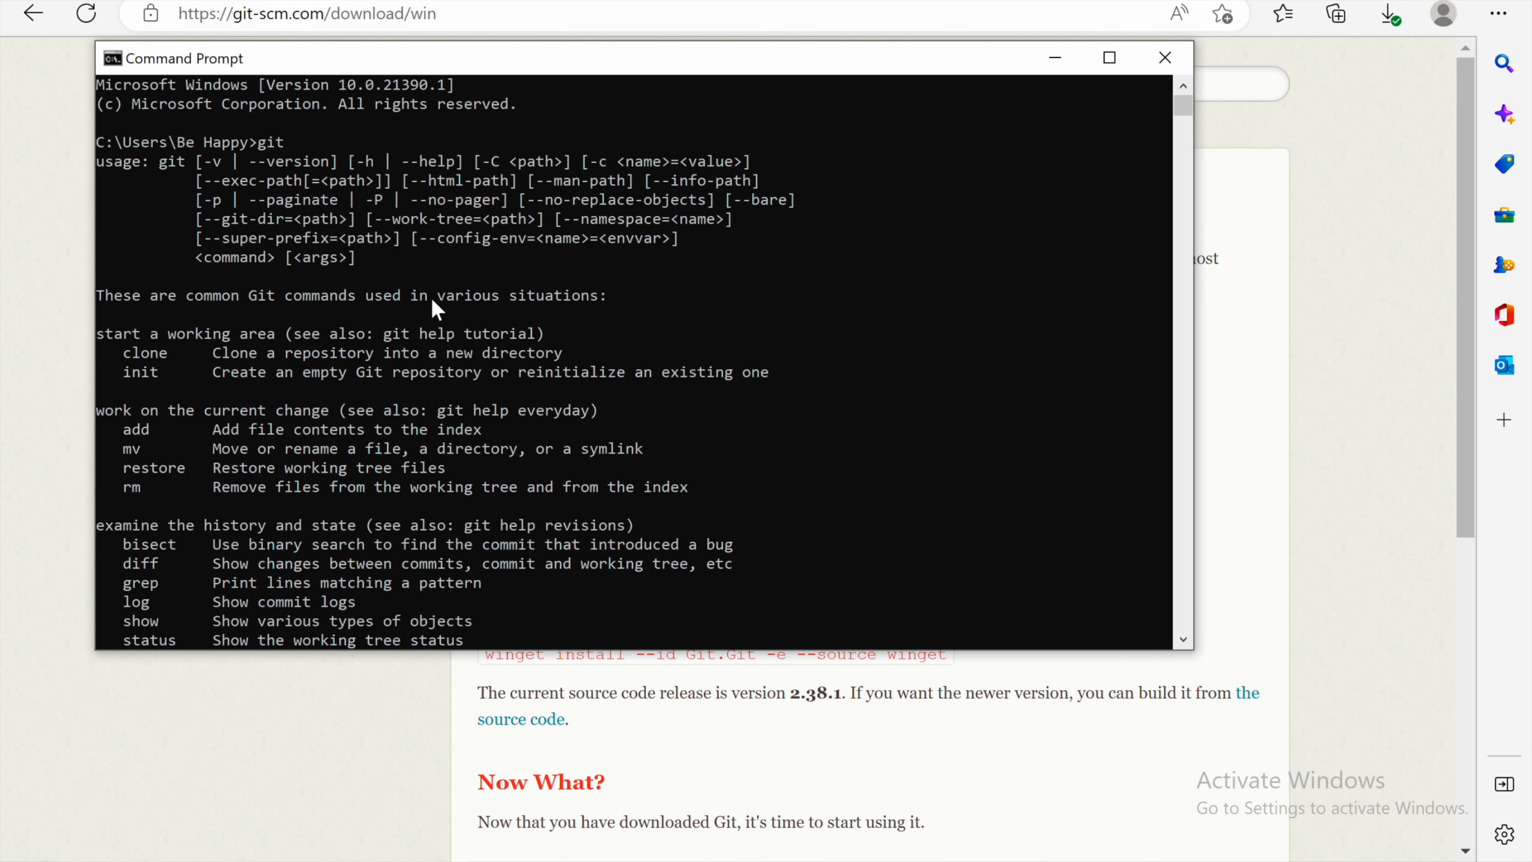
pyautogui.scroll(-7, 446, 329)
pyautogui.scroll(-6, 448, 349)
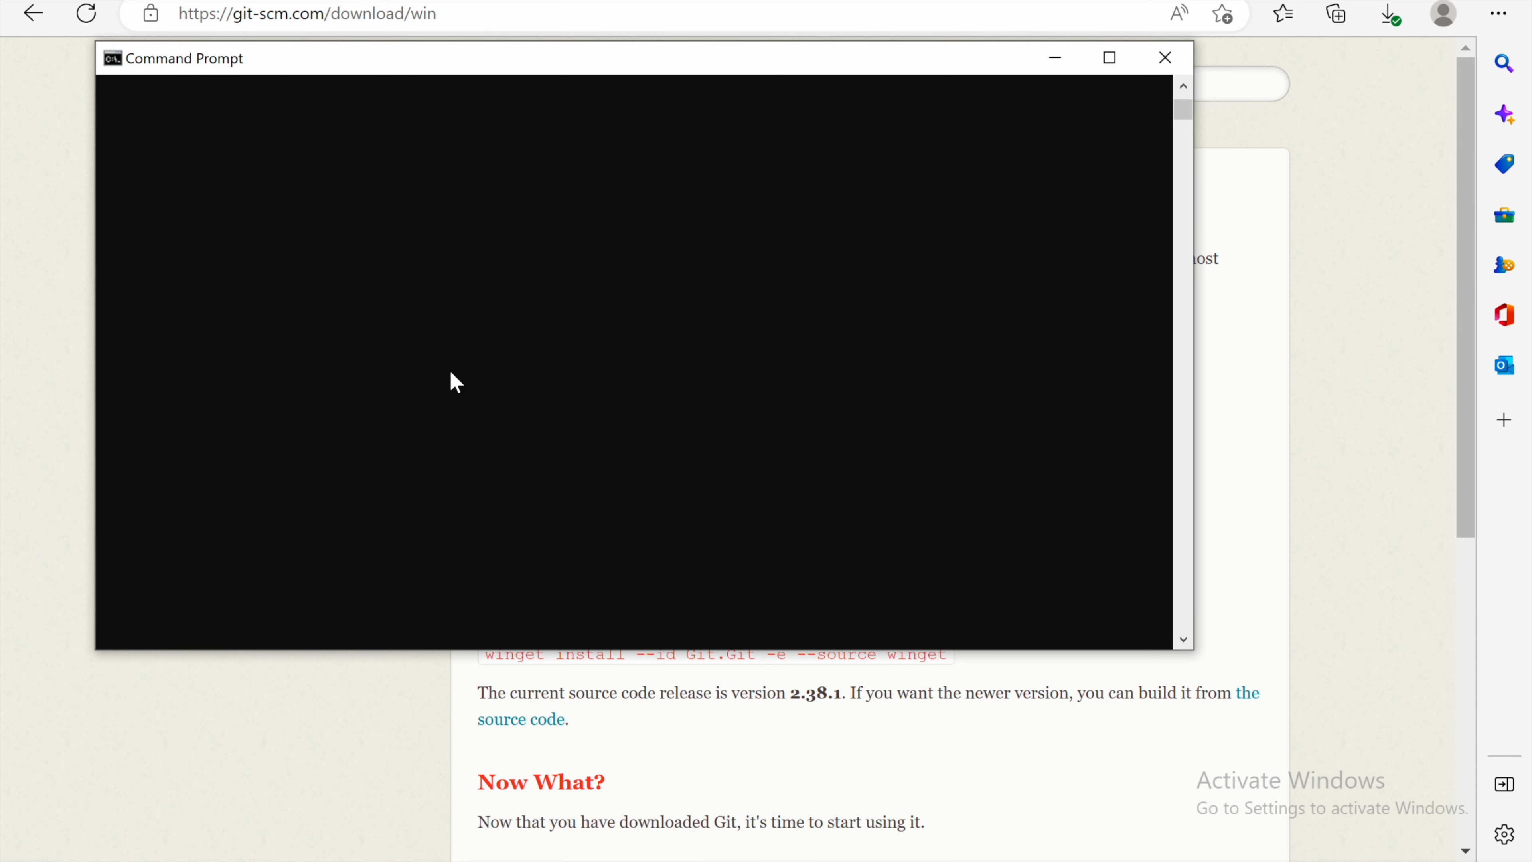
pyautogui.write('clear')
pyautogui.press('Return')
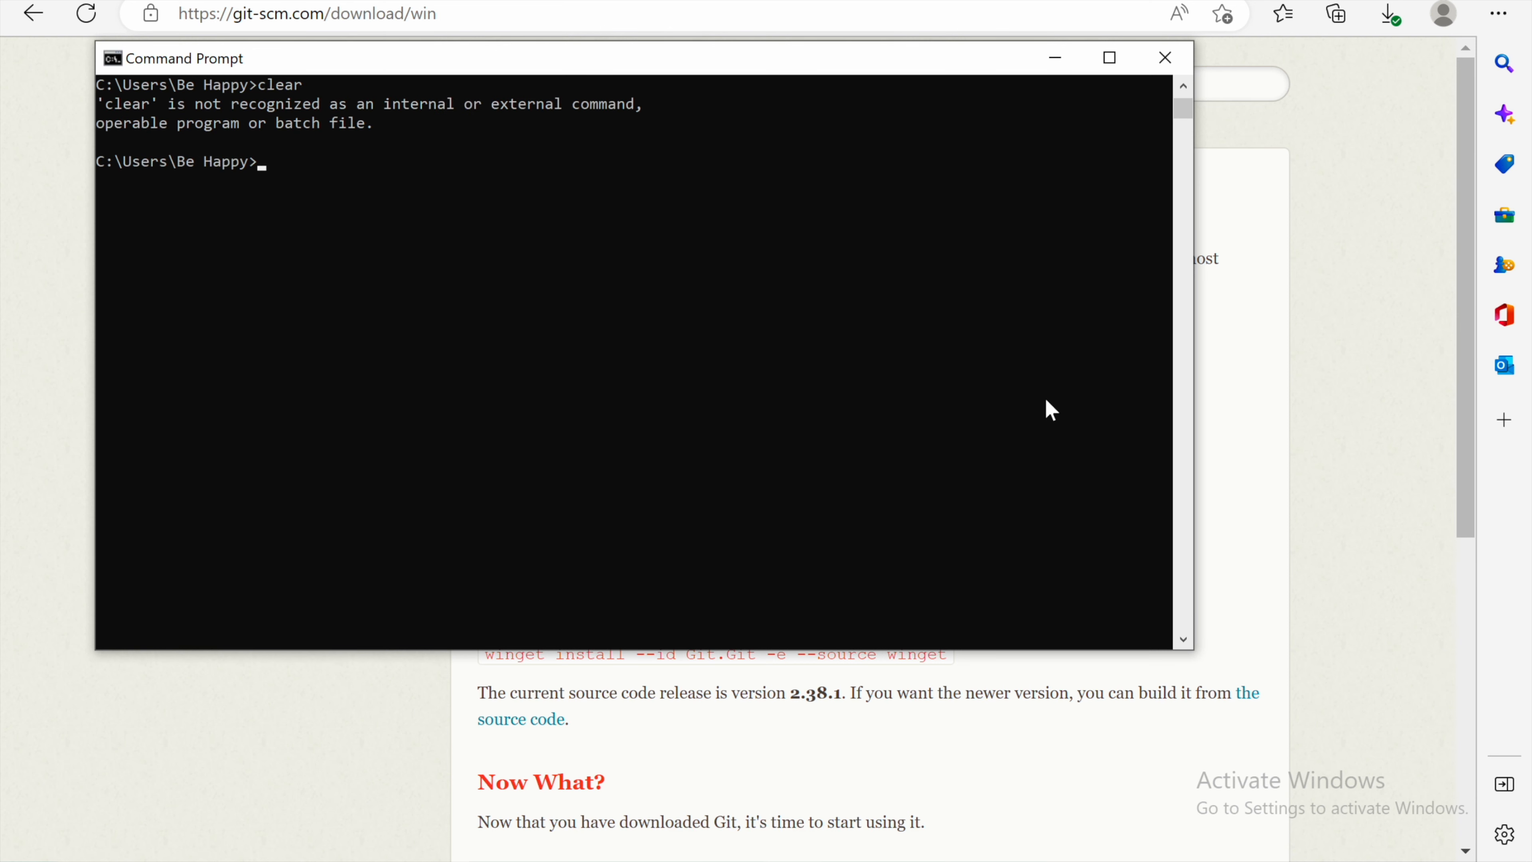
# Step: Run git -v and ls in Command Prompt
pyautogui.write('git -v')
pyautogui.press('Return')
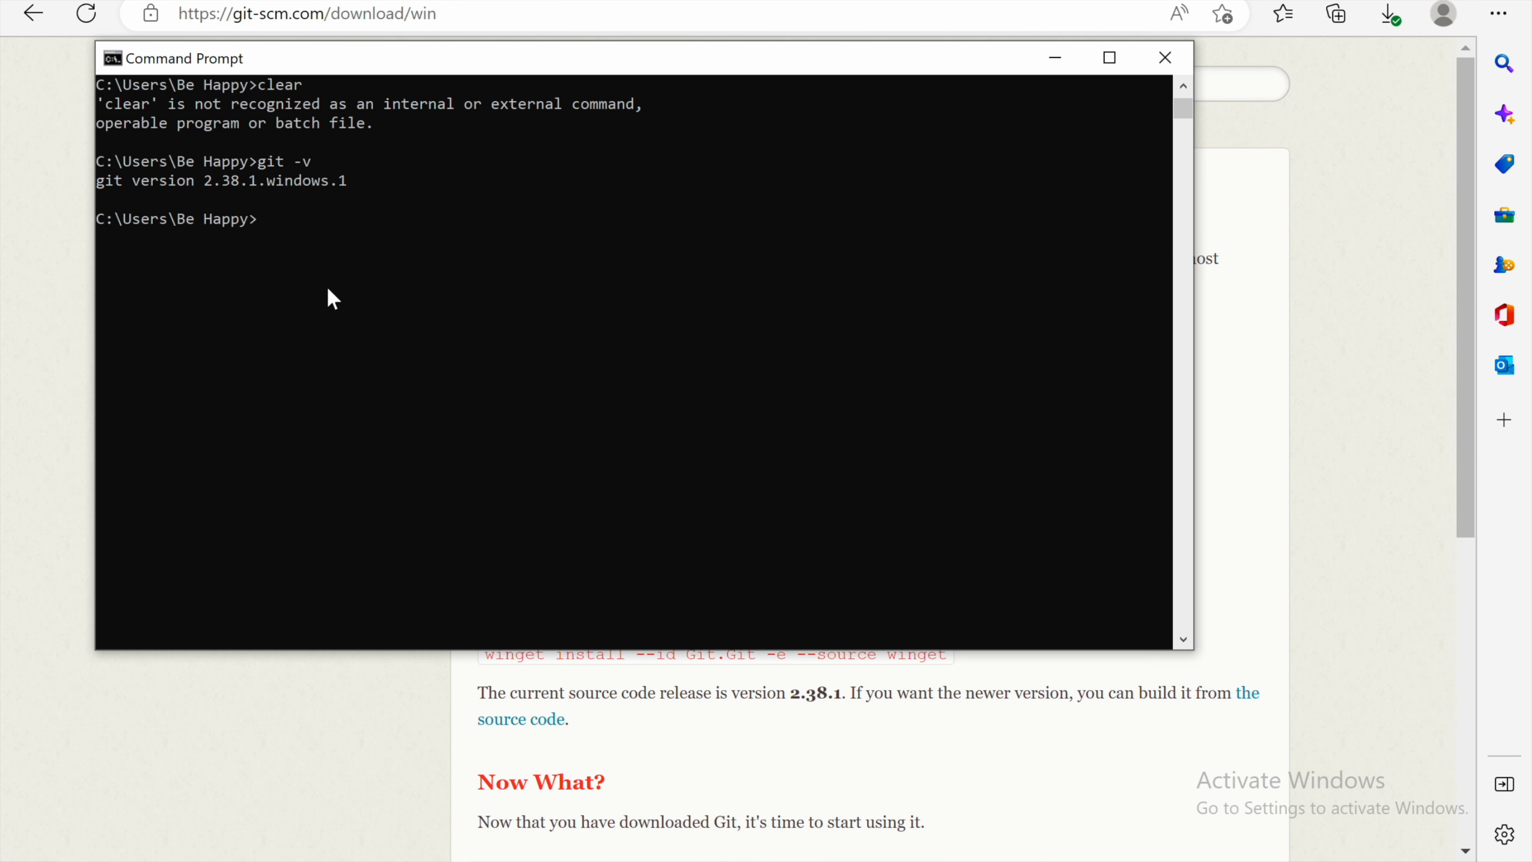
pyautogui.write('ls')
pyautogui.press('Return')
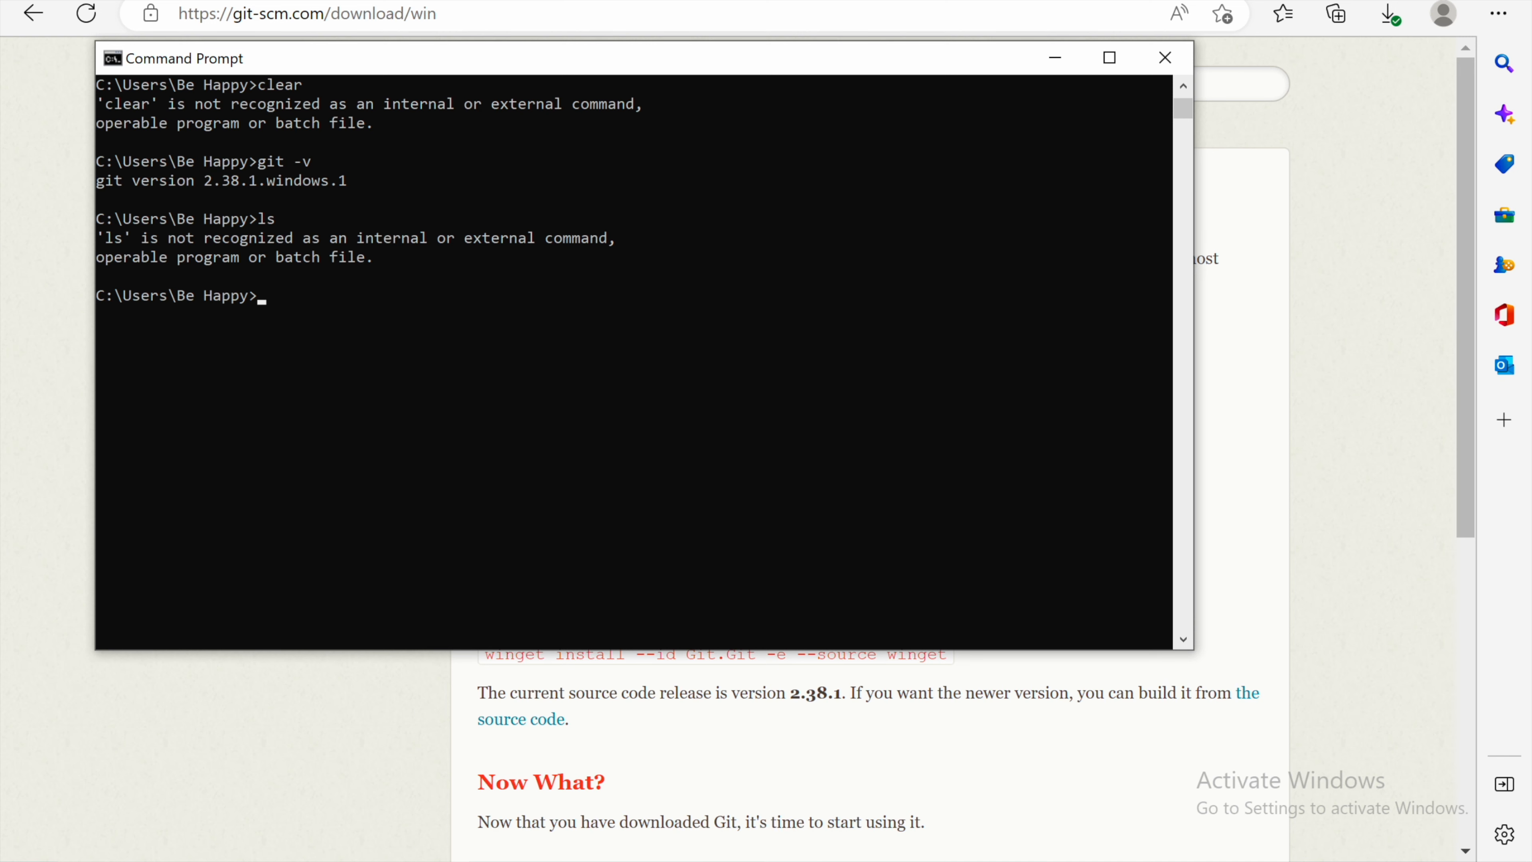
# Step: Launch Git GUI from the Start menu's recently added apps and close it
pyautogui.press('super+s')
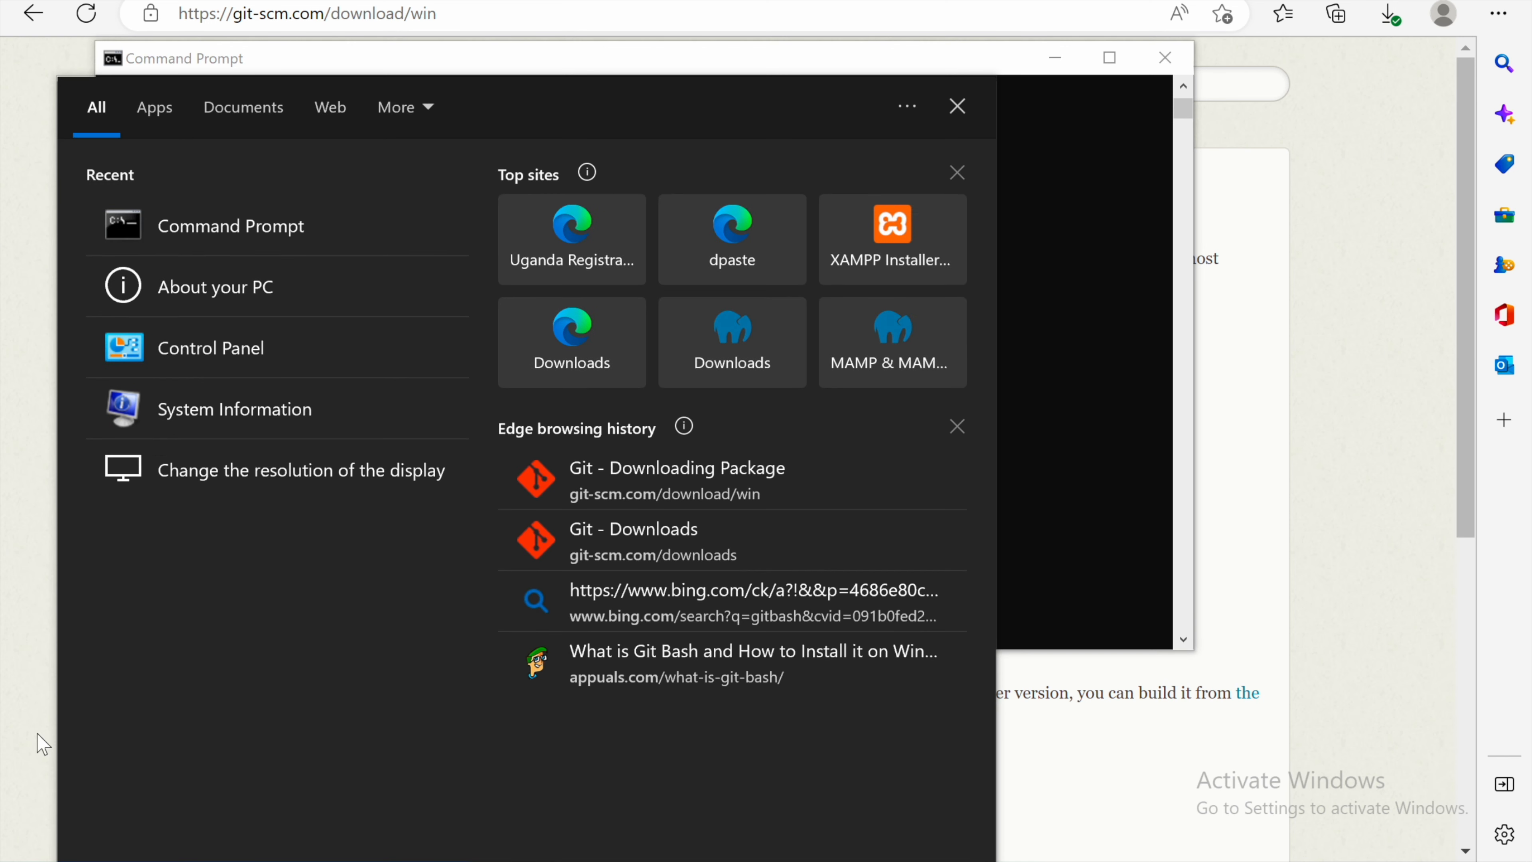
pyautogui.click(38, 737)
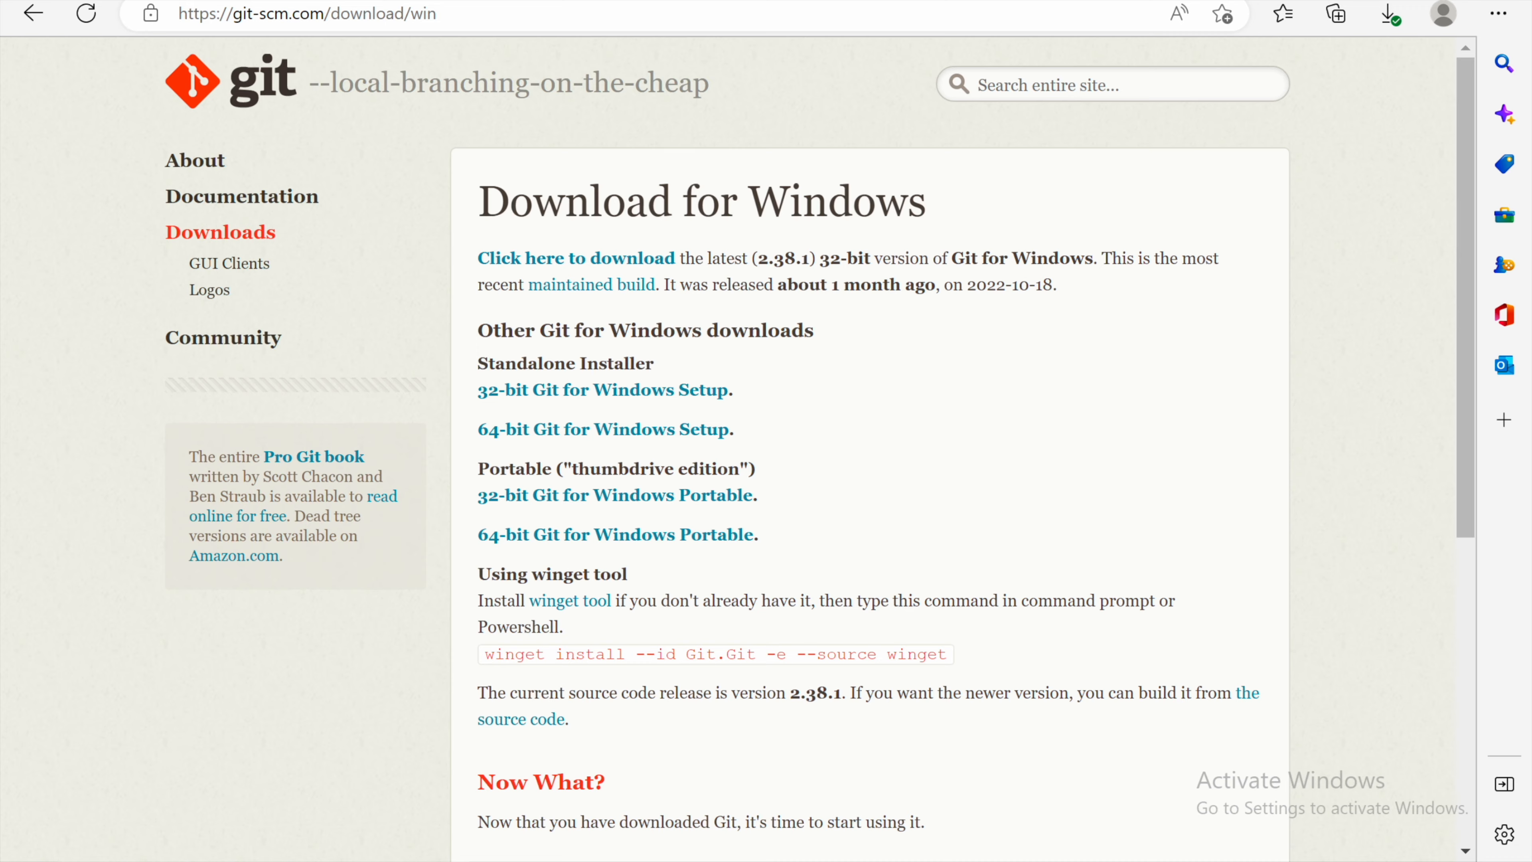
pyautogui.press('super')
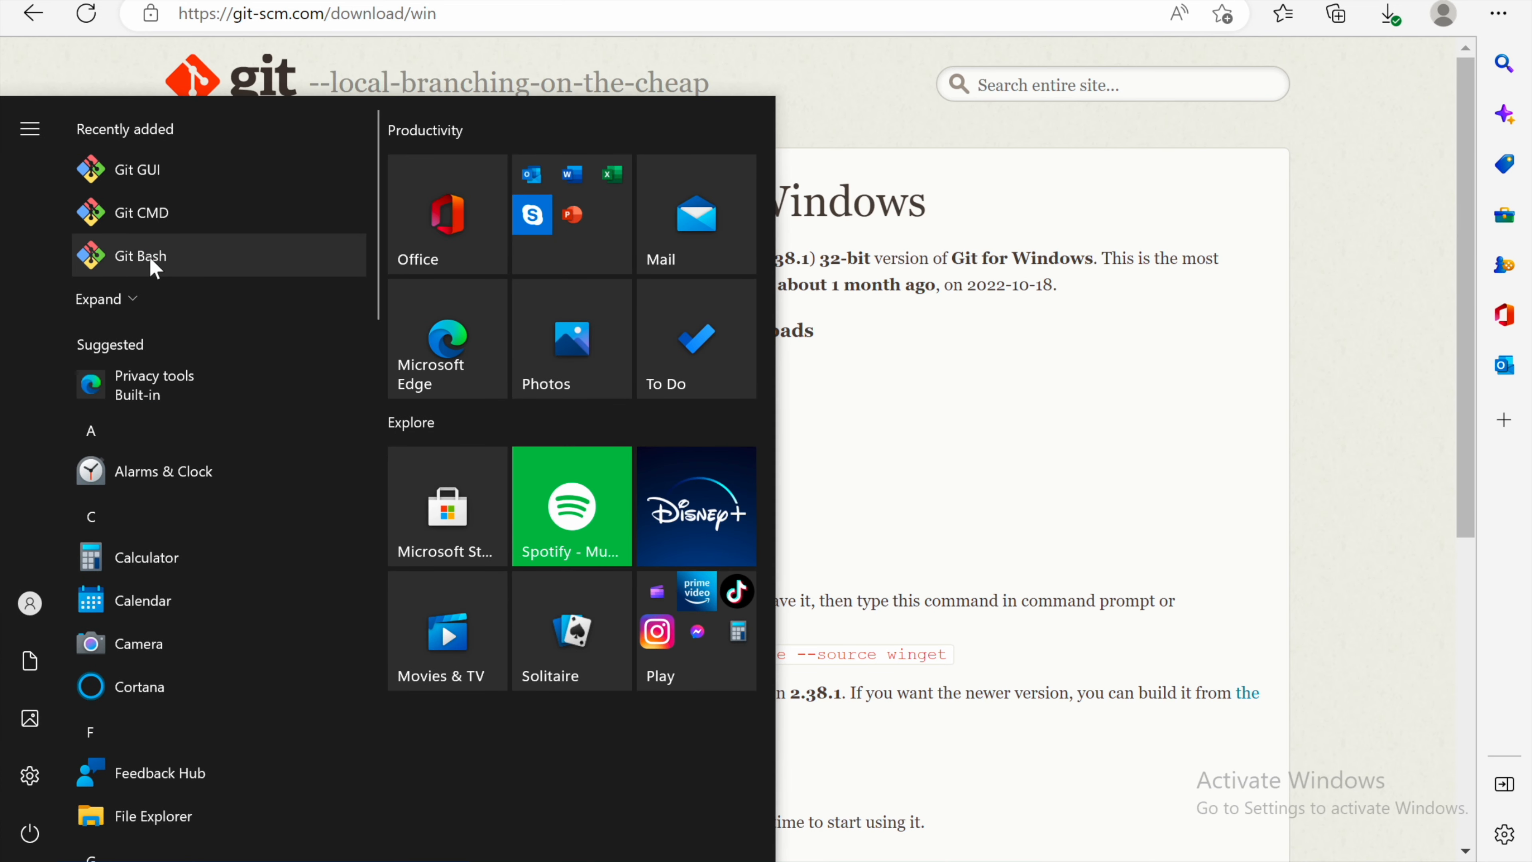
pyautogui.click(149, 173)
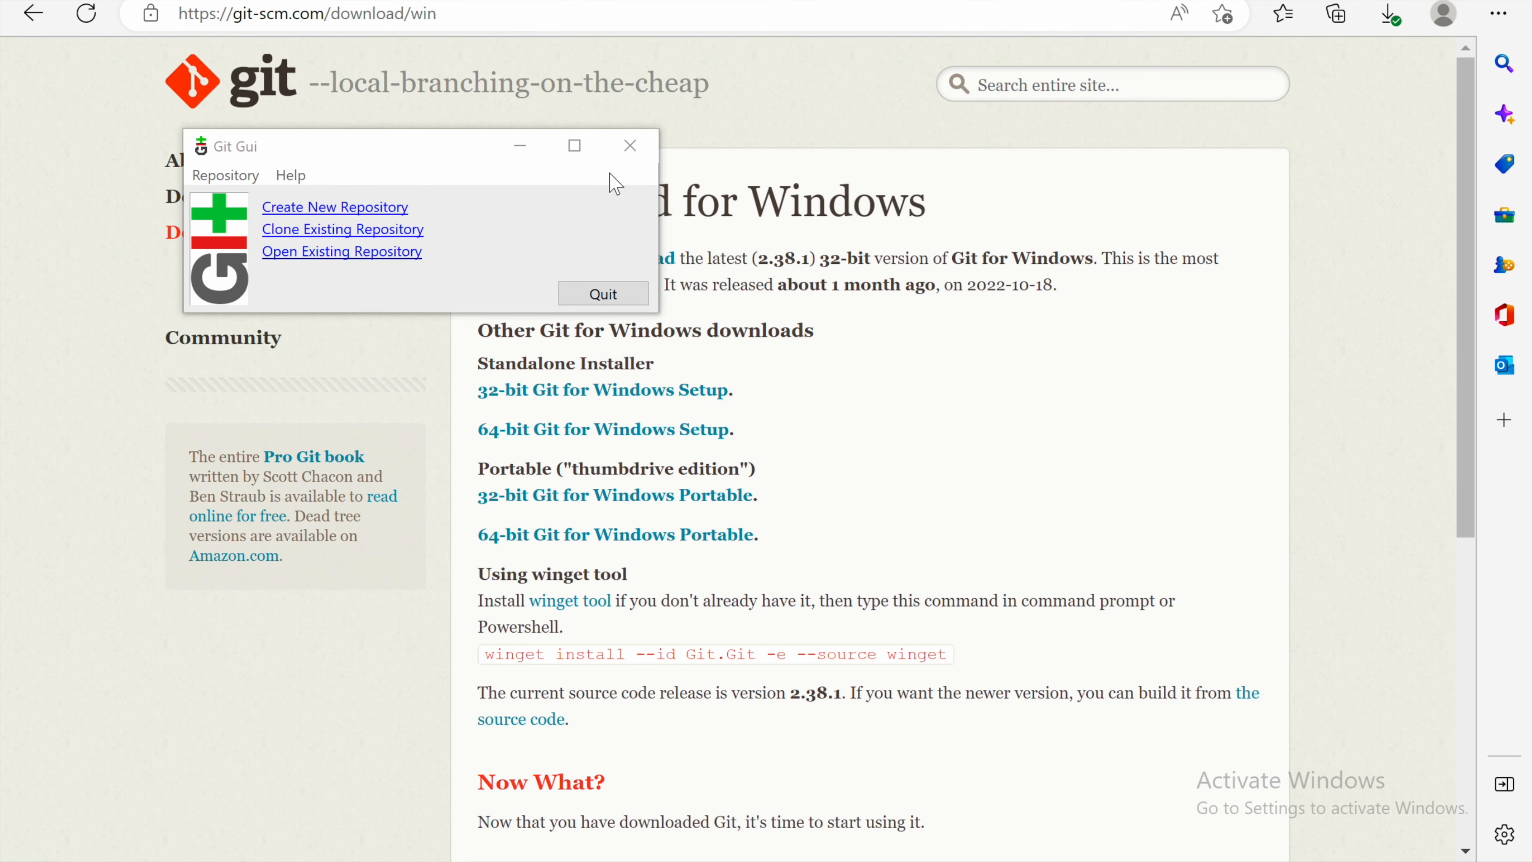
pyautogui.click(631, 145)
# Step: Open Git CMD from the Start menu, run git, and close its window
pyautogui.press('super')
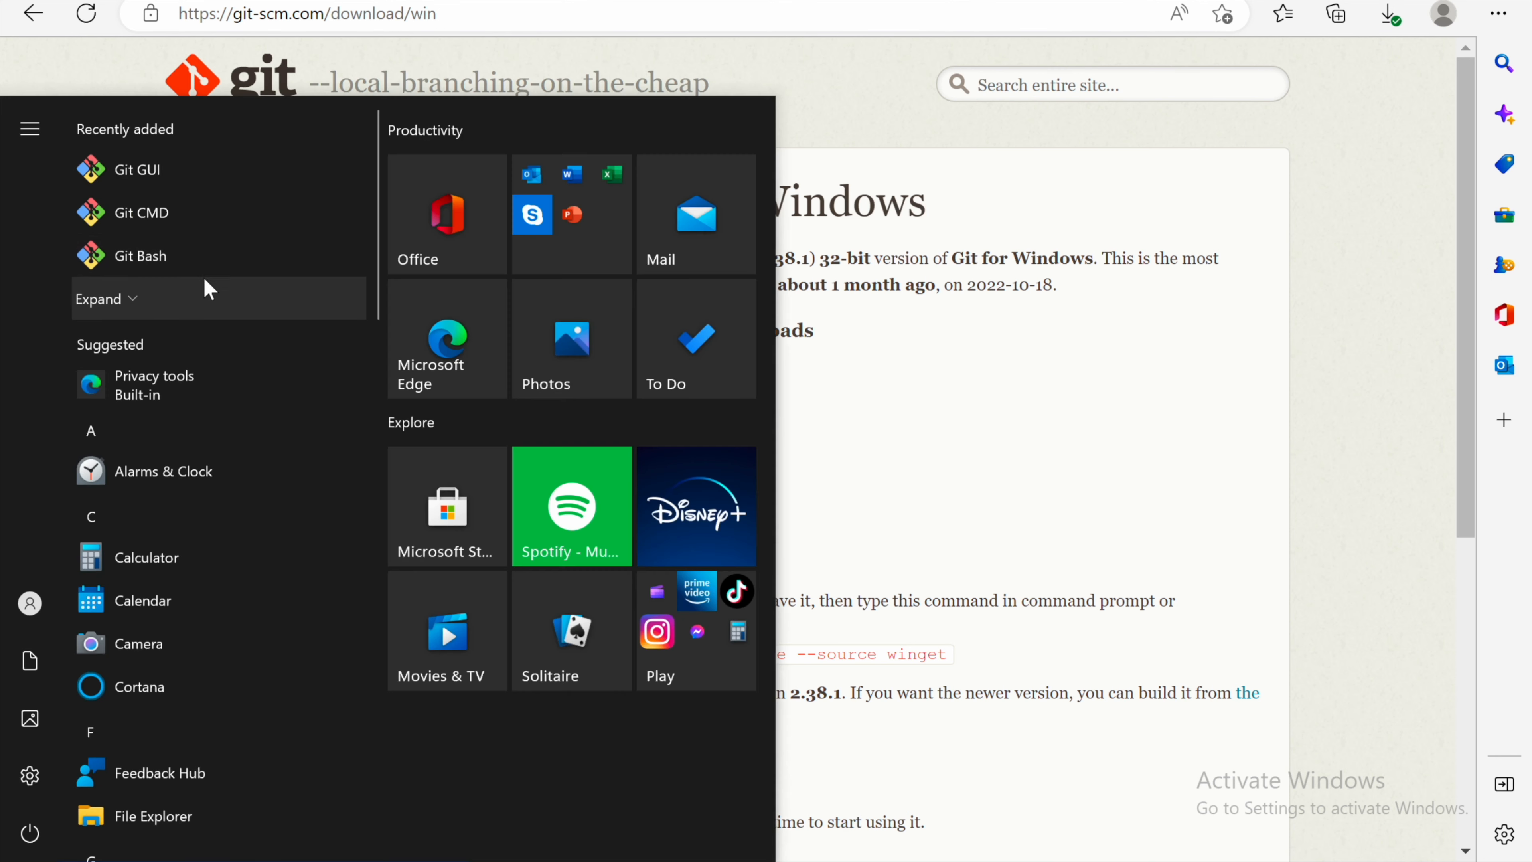
pyautogui.click(178, 211)
pyautogui.write('git')
pyautogui.press('Return')
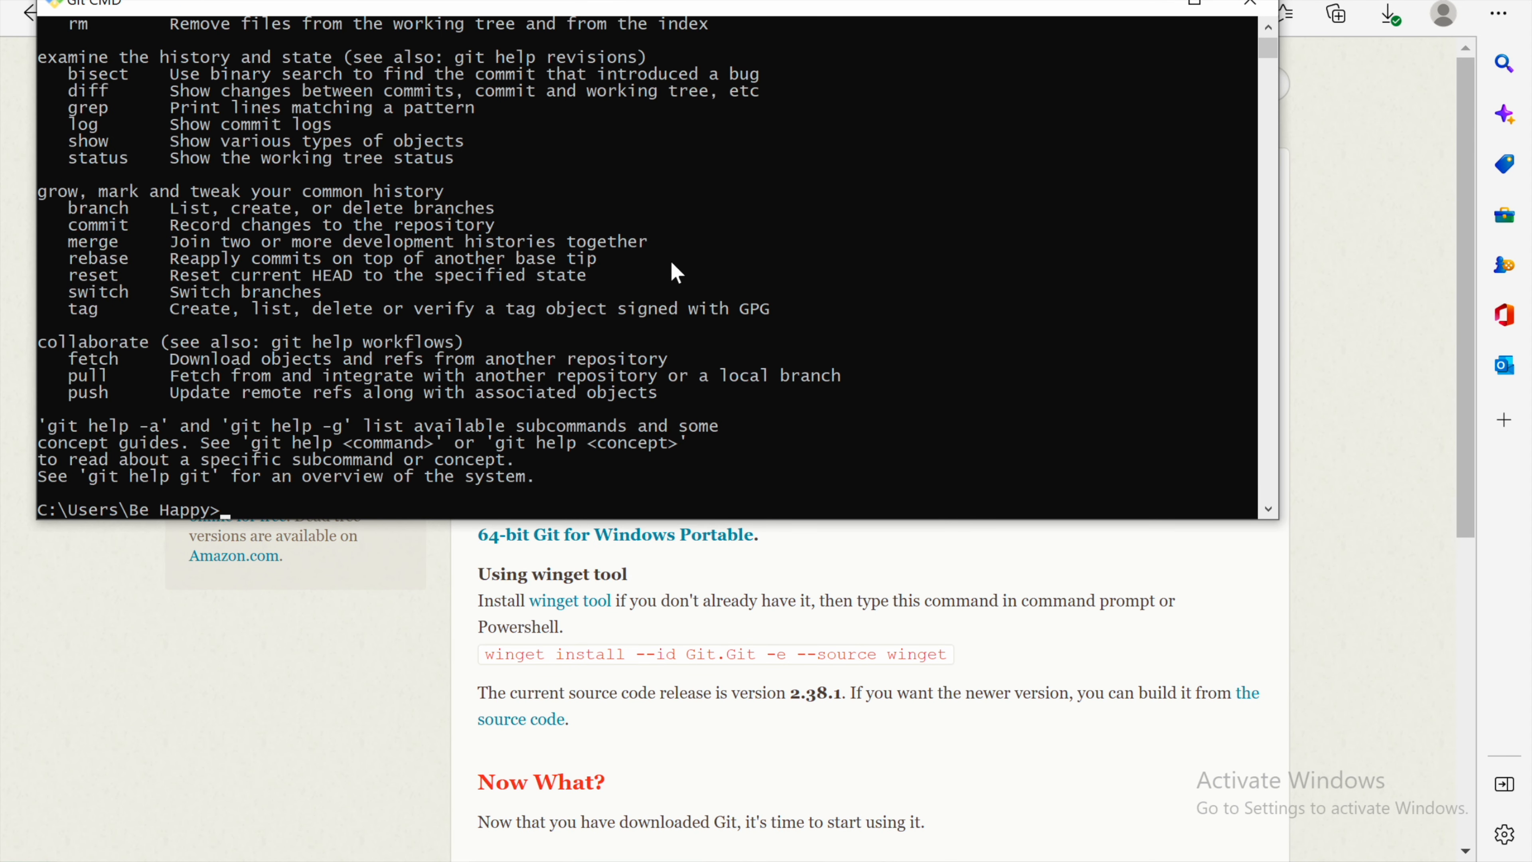
pyautogui.click(1252, 4)
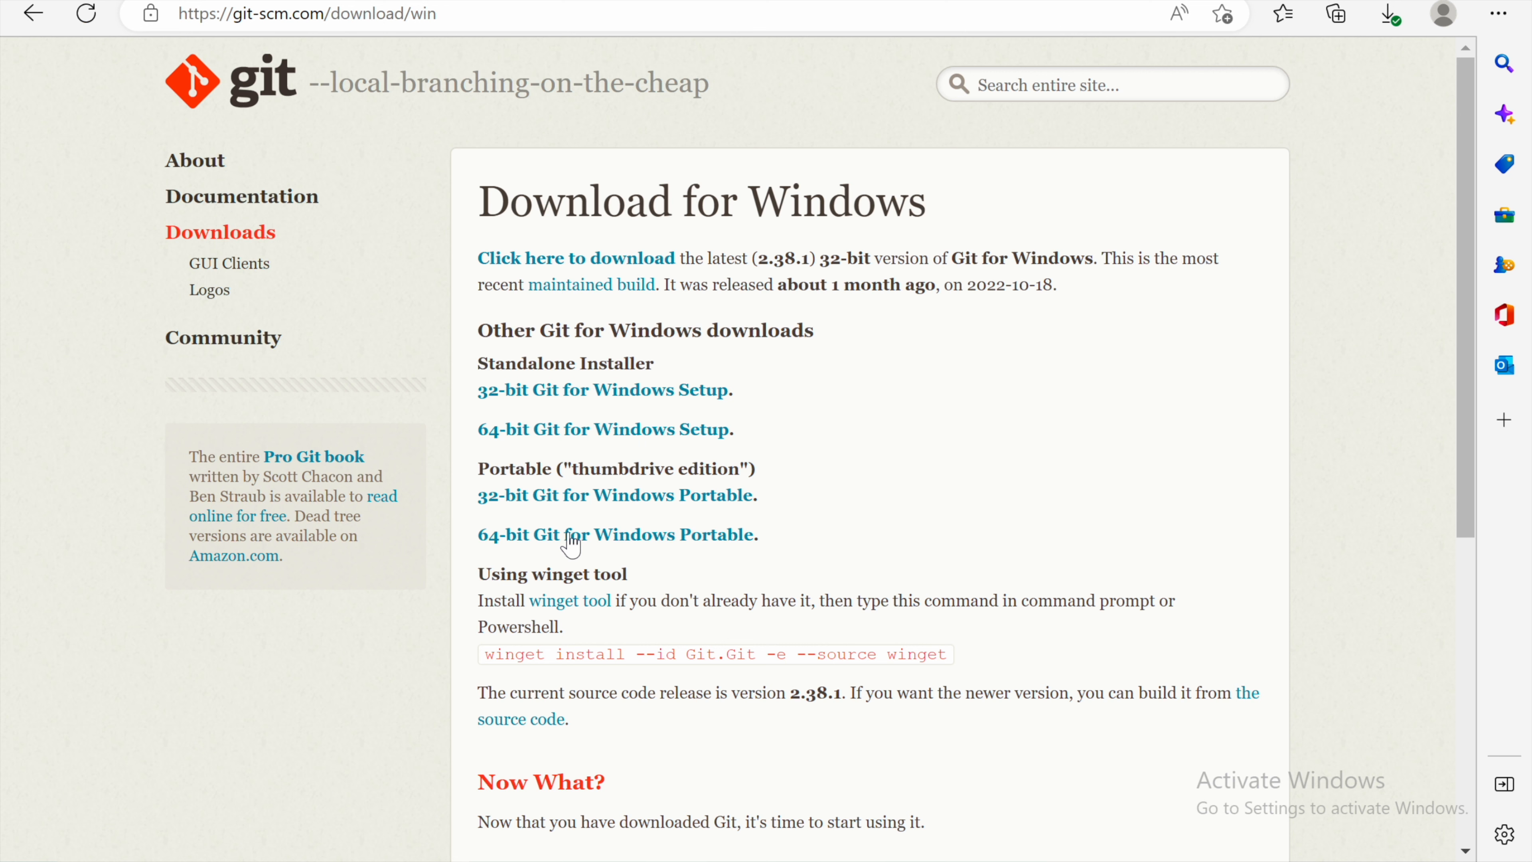
# Step: Open Git Bash from the Start menu and run ls in it
pyautogui.click(27, 860)
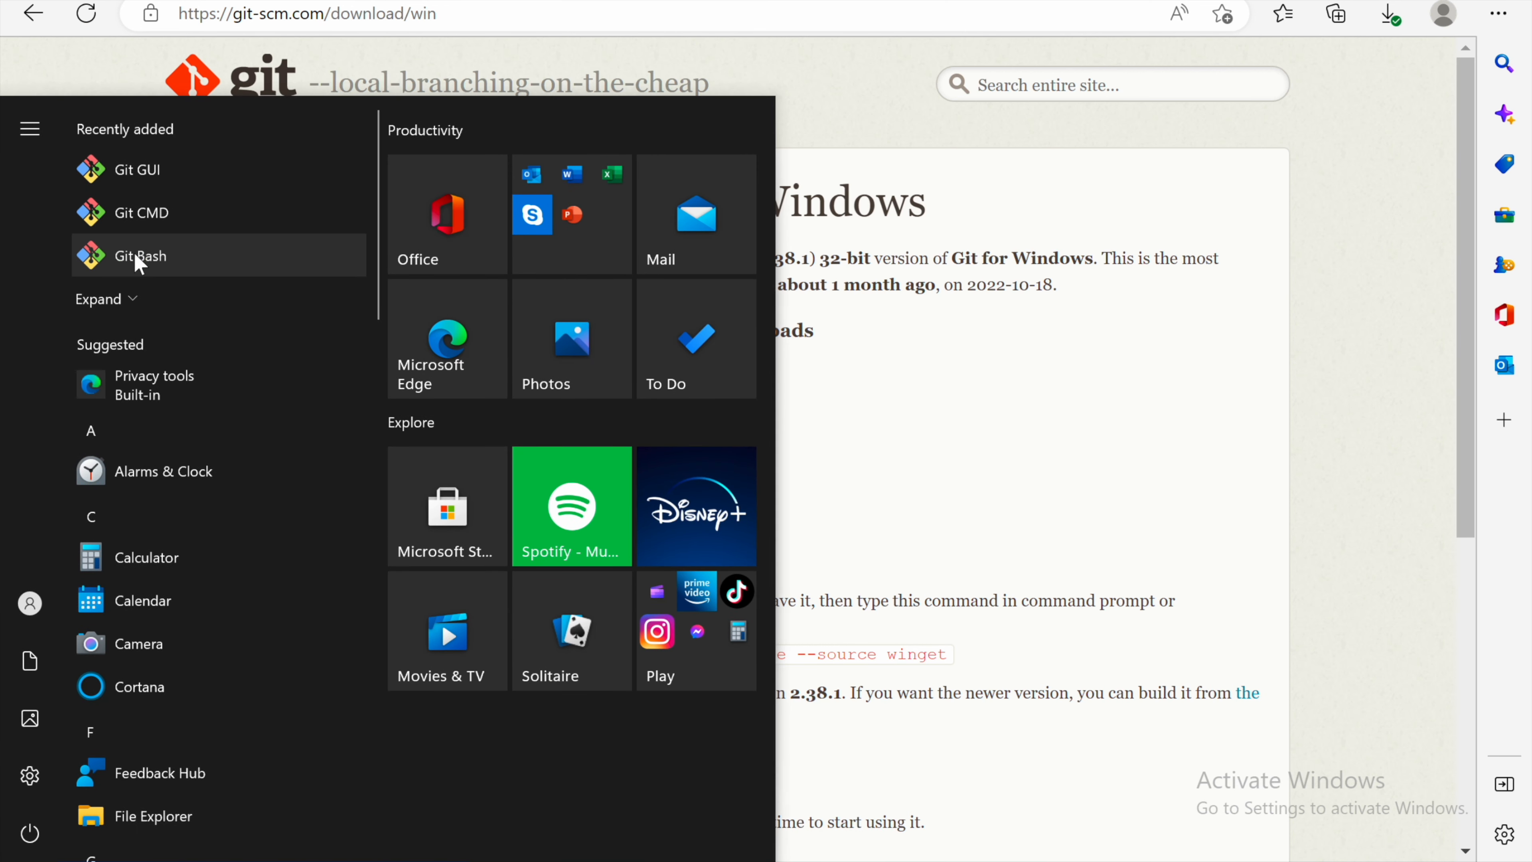
pyautogui.click(151, 255)
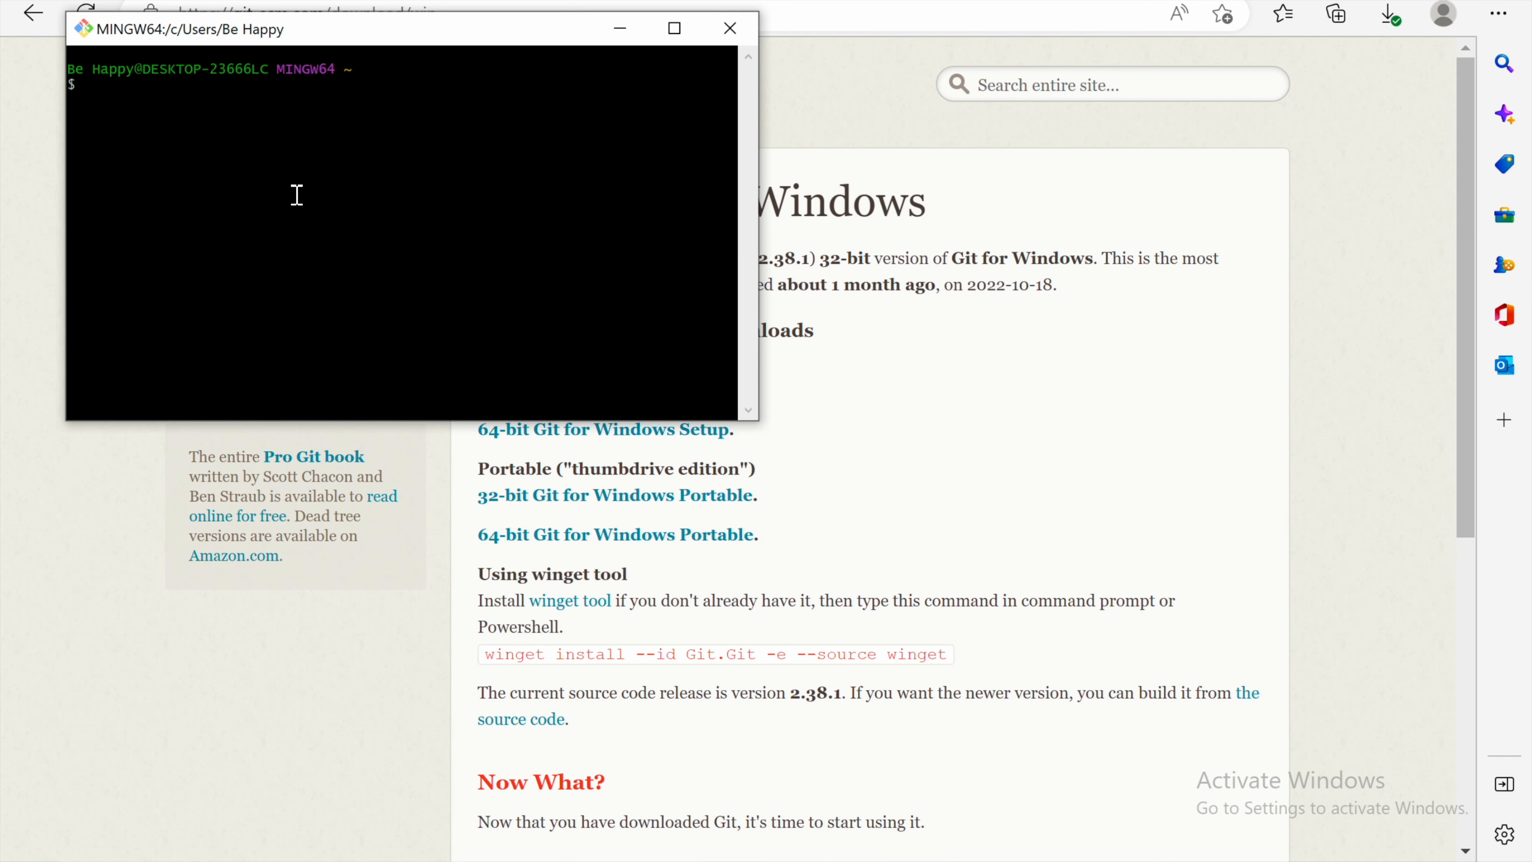
pyautogui.write('ls')
pyautogui.press('Return')
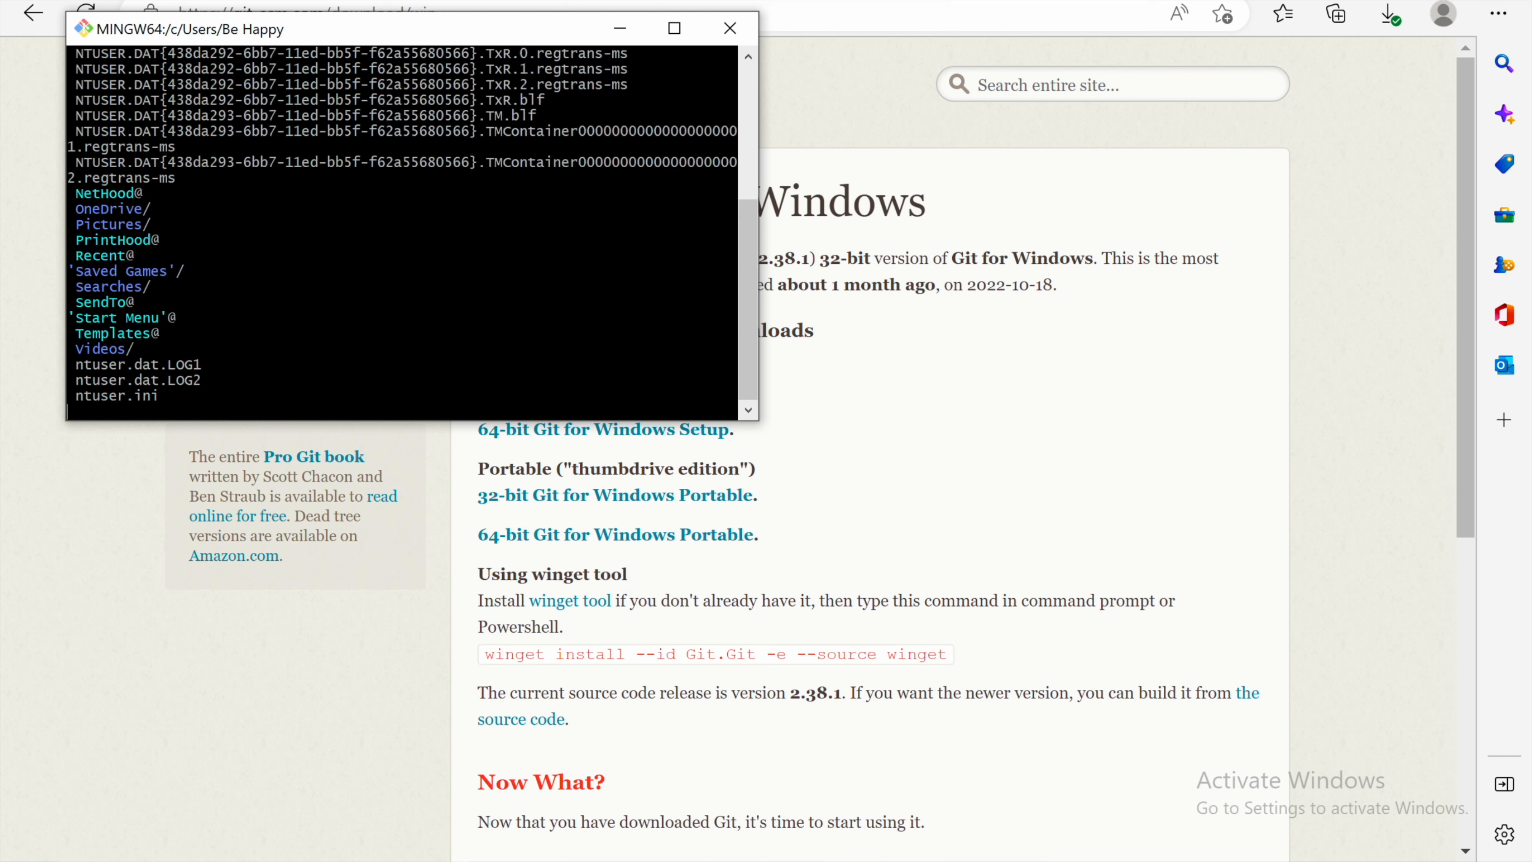